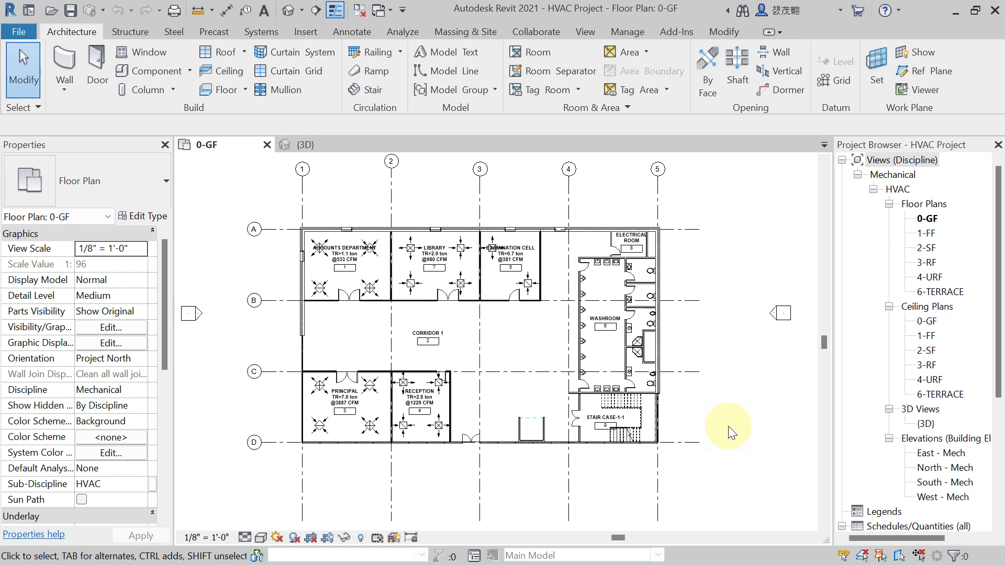
scroll(725, 375, up, 2)
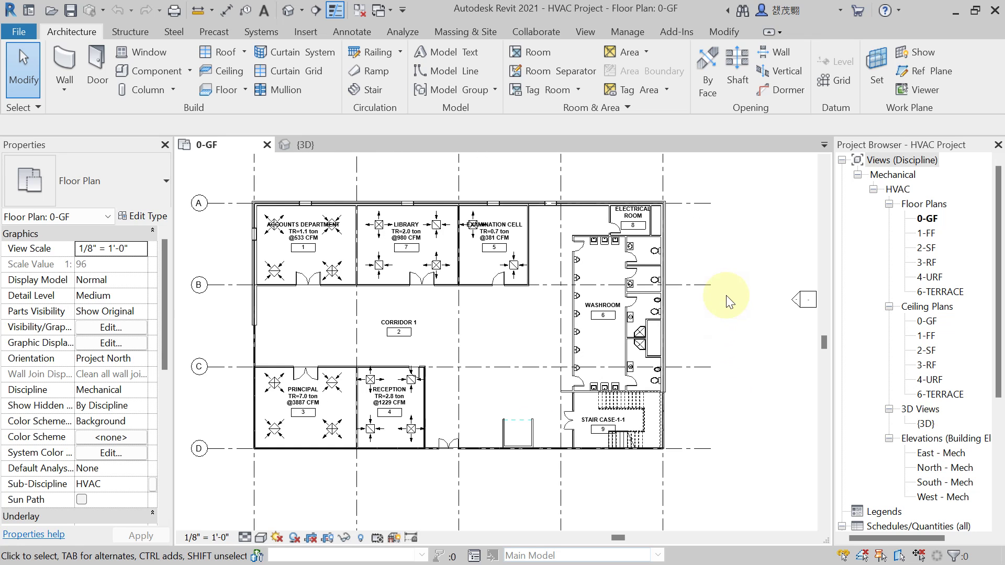
middle_drag(754, 341, 749, 331)
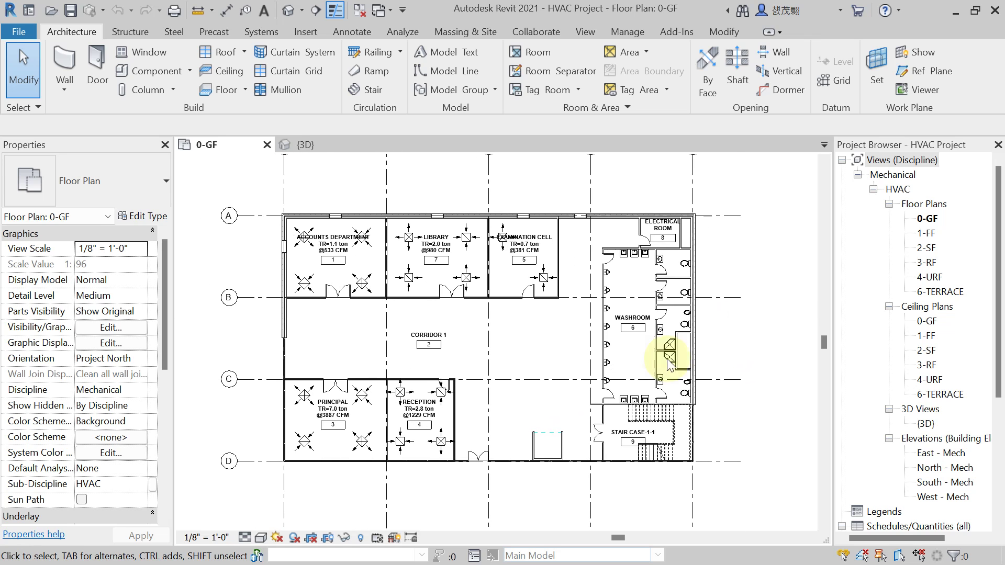
middle_drag(222, 276, 223, 276)
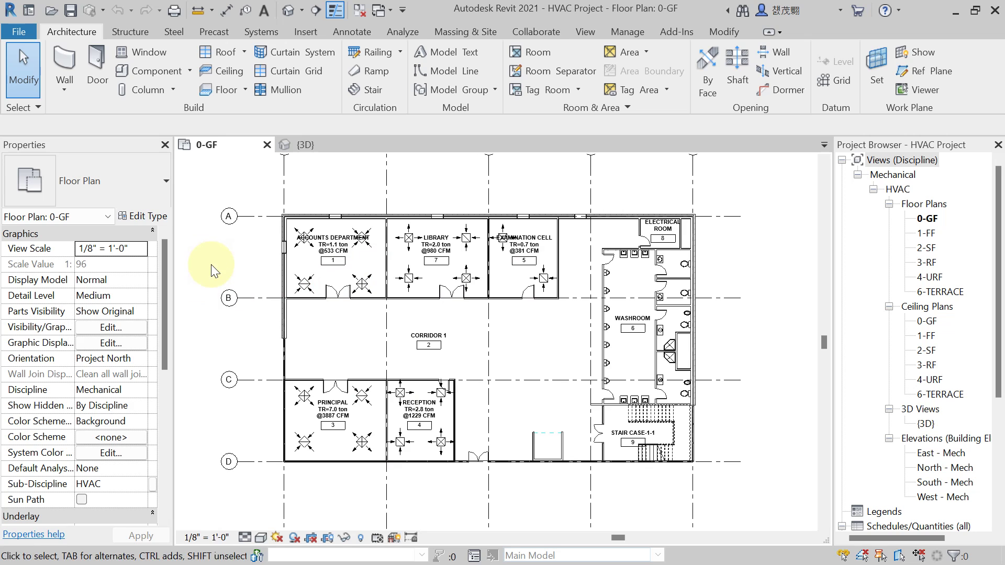
Create a new family from the Mechanical Equipment template in the English-Imperial template folder
click(19, 33)
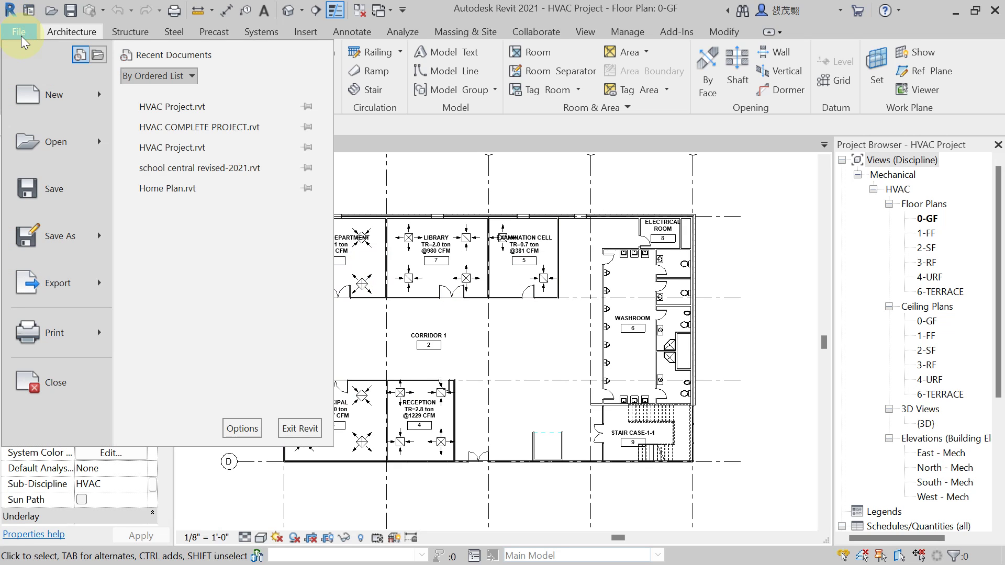
mouse_move(68, 97)
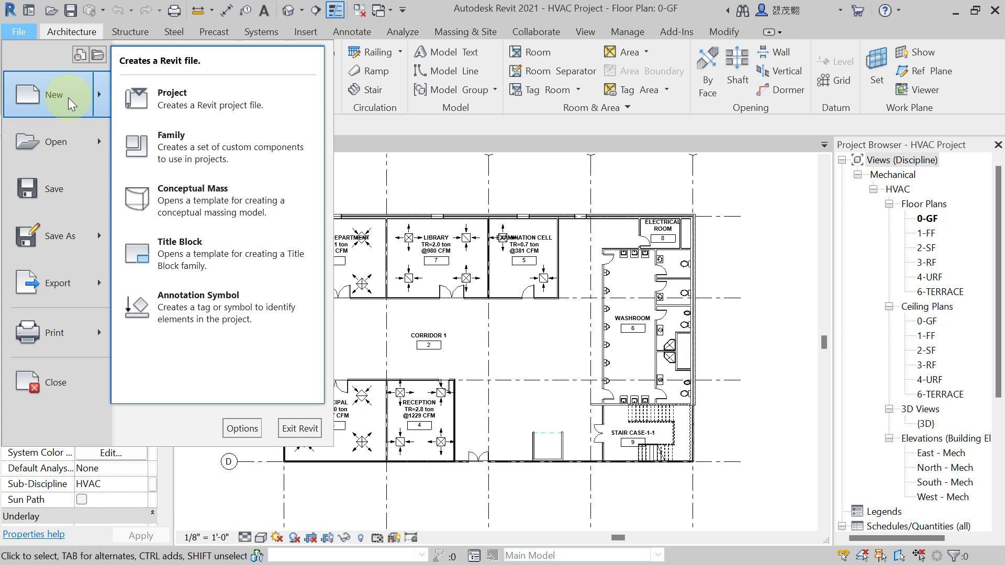
click(140, 145)
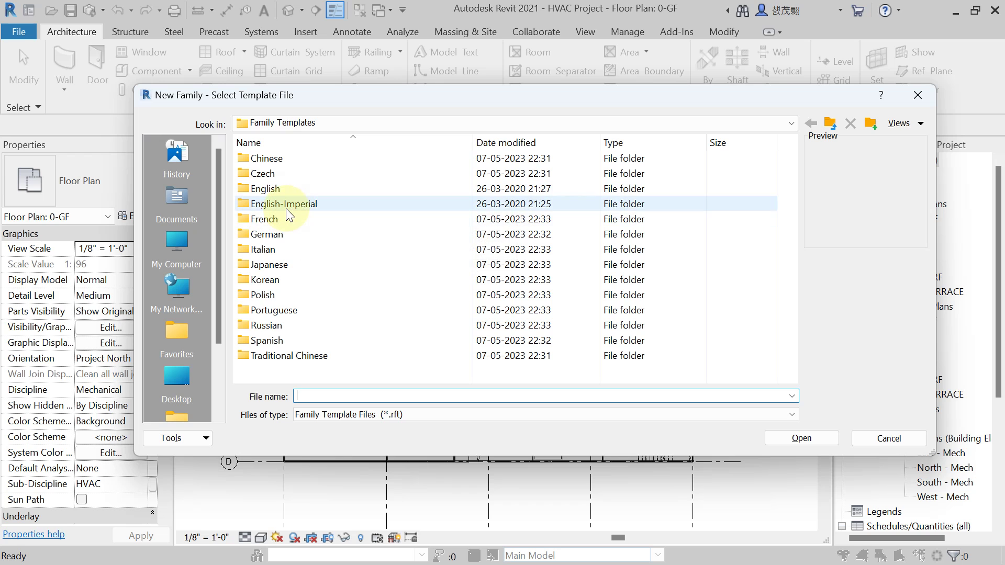
double_click(290, 208)
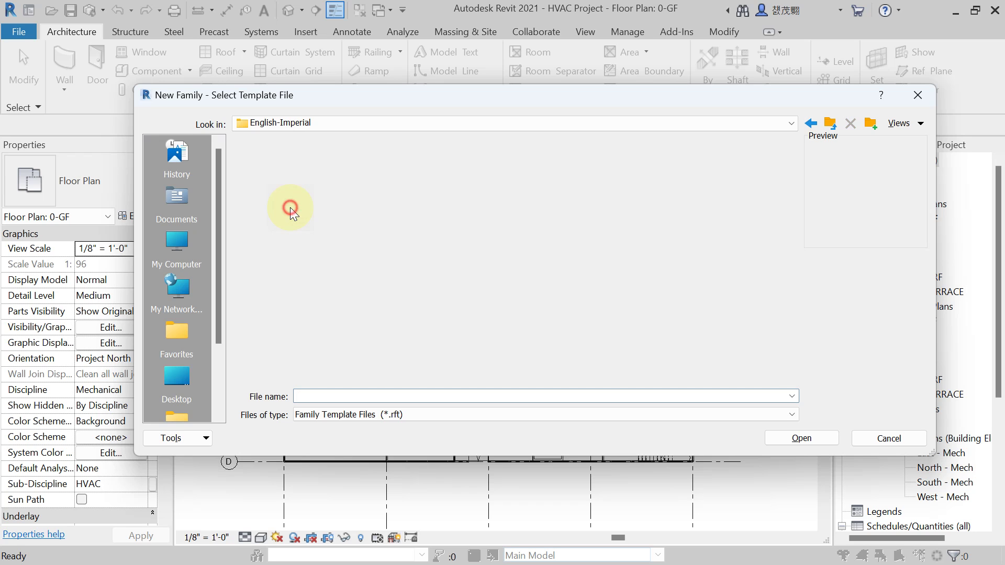
scroll(289, 219, down, 5)
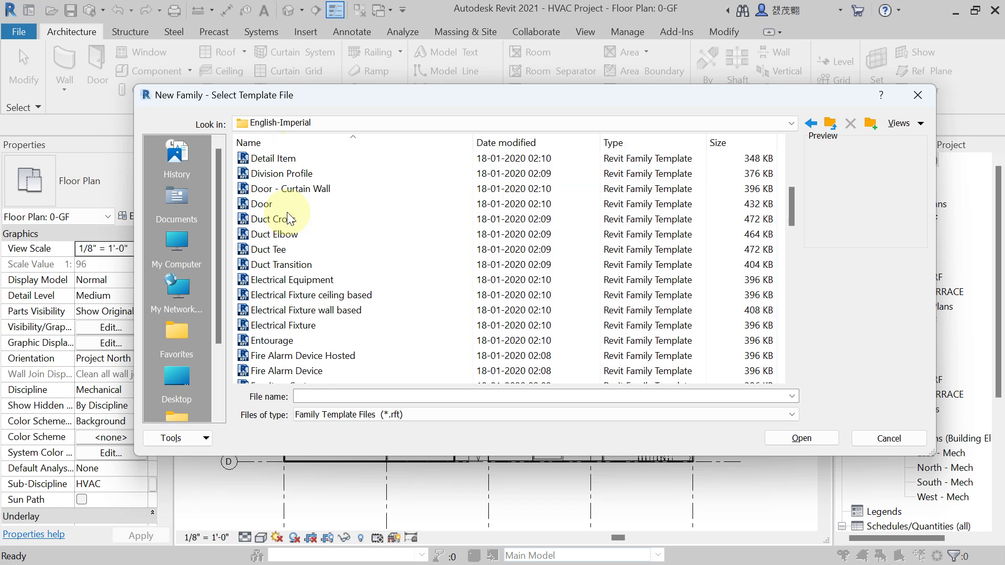
scroll(289, 219, down, 10)
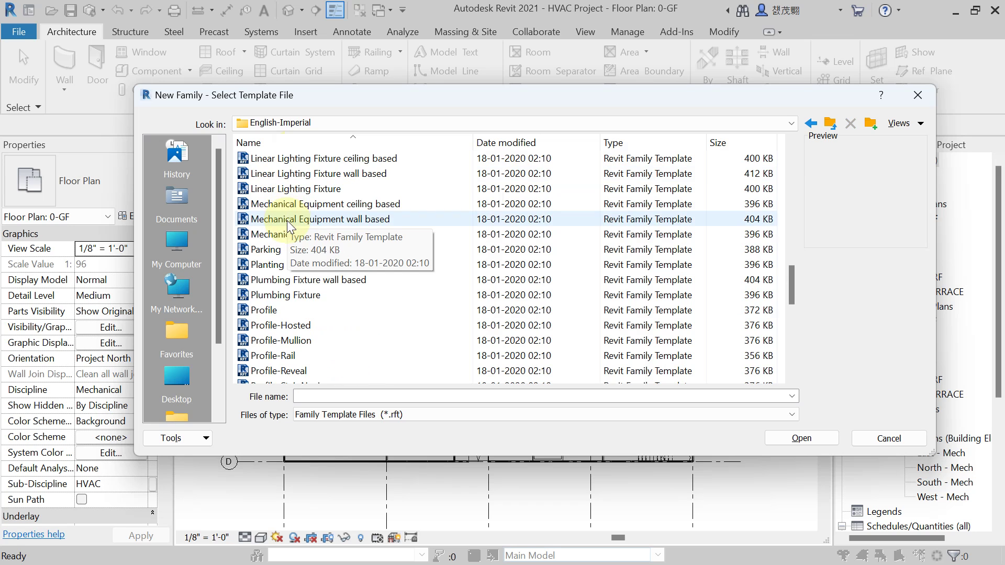
scroll(290, 301, up, 1)
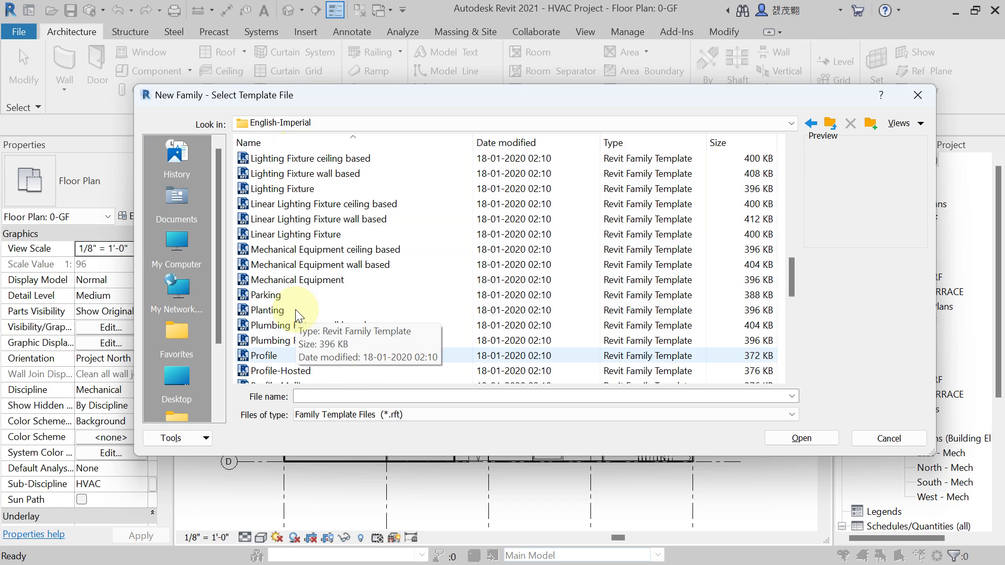
scroll(295, 314, up, 1)
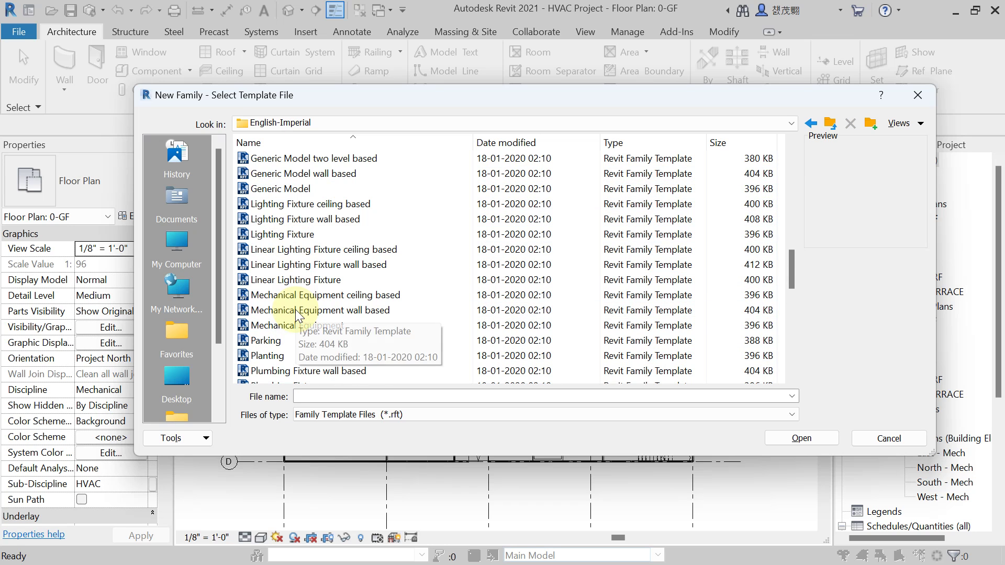
scroll(314, 259, down, 1)
click(288, 277)
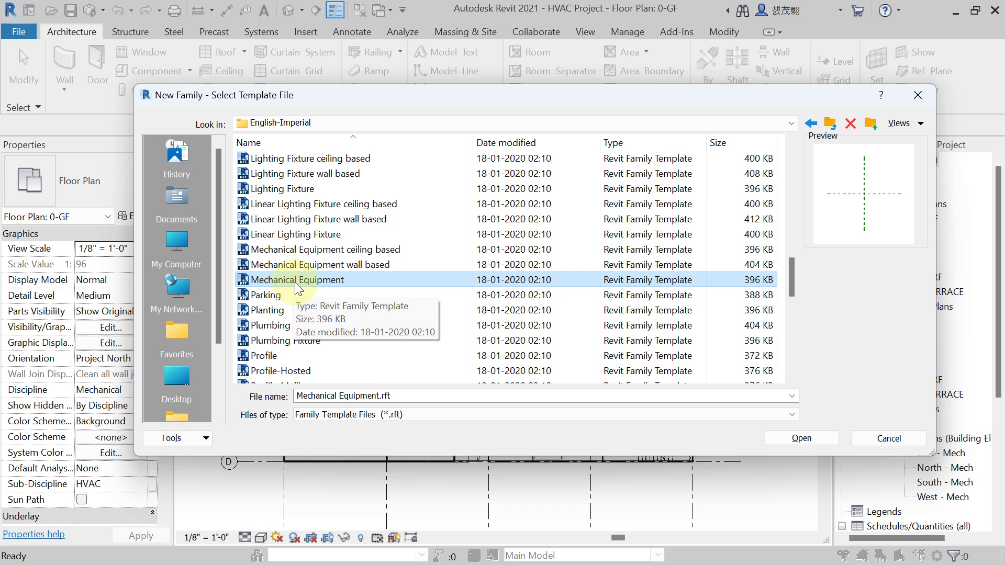
click(802, 438)
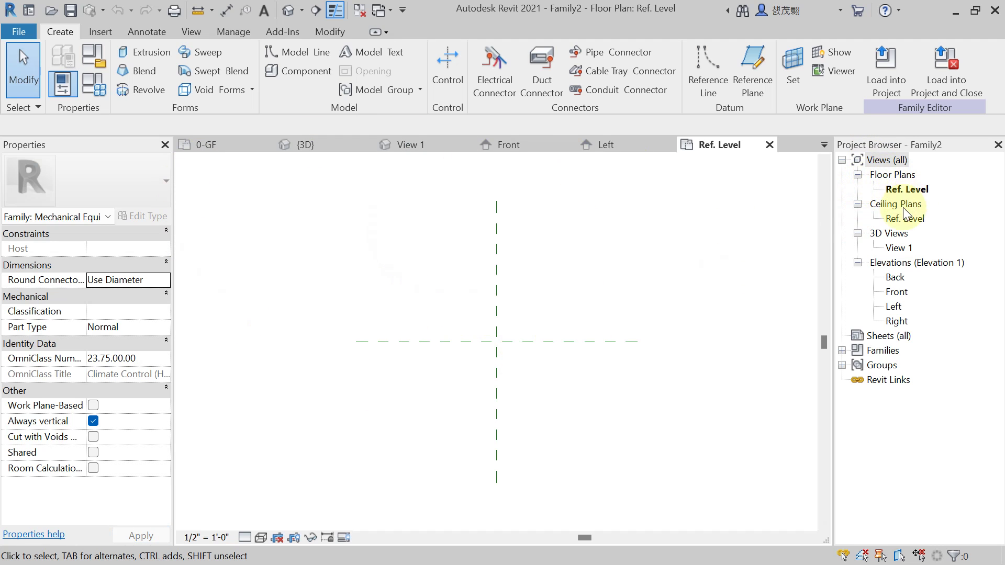
Open the family types settings and start a new family parameter named Length
middle_drag(493, 287, 472, 294)
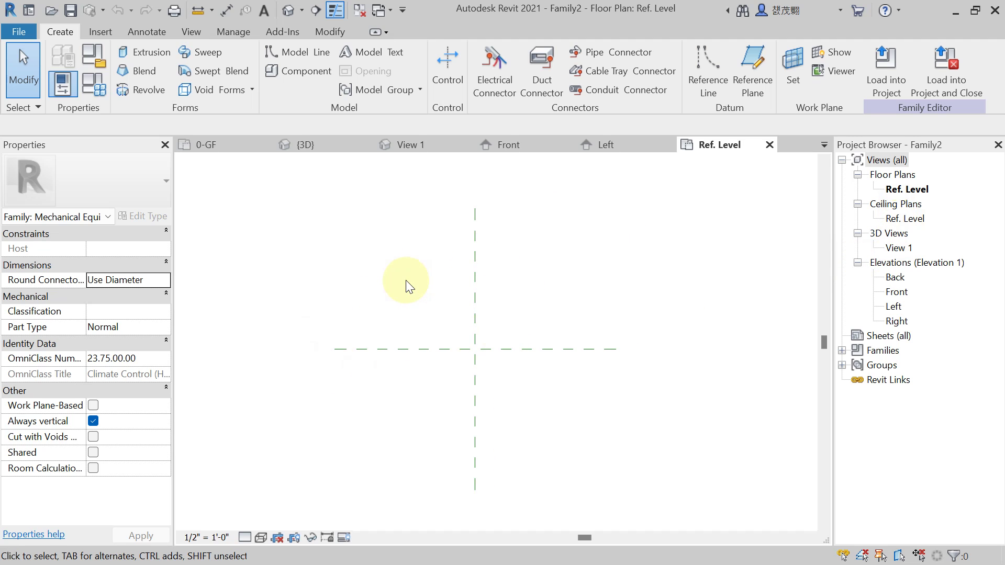
middle_drag(407, 281, 412, 274)
click(100, 88)
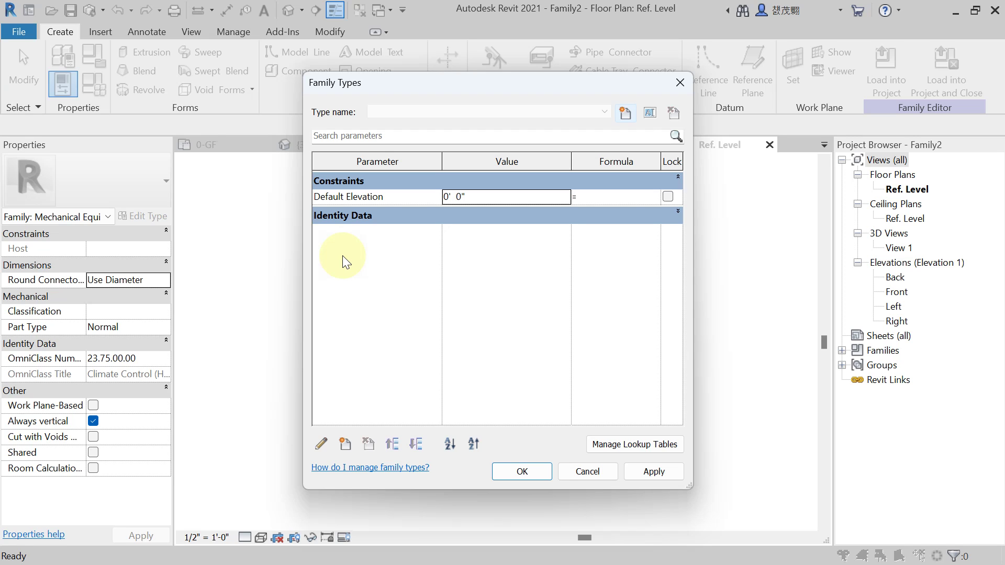
click(346, 446)
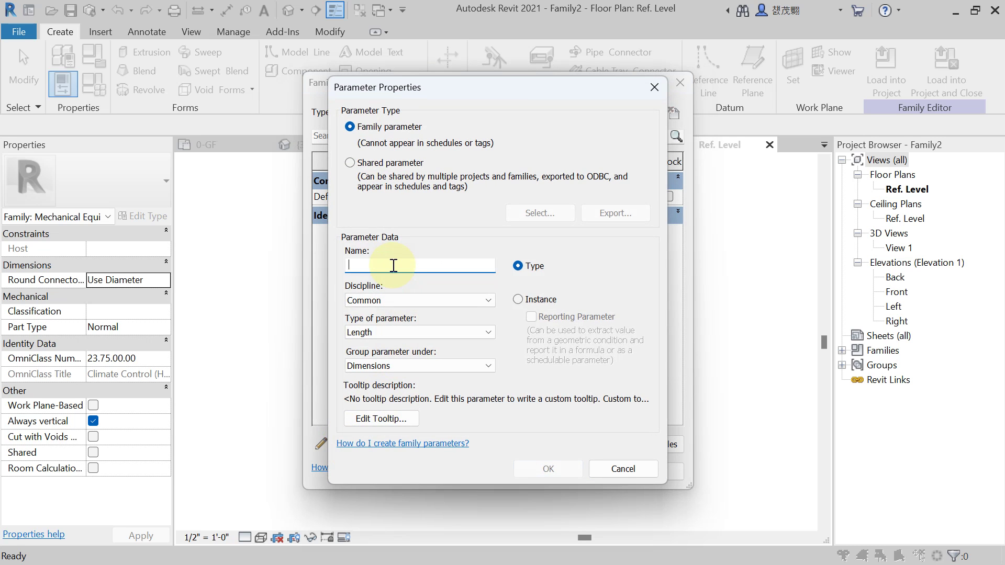
text(LEngth)
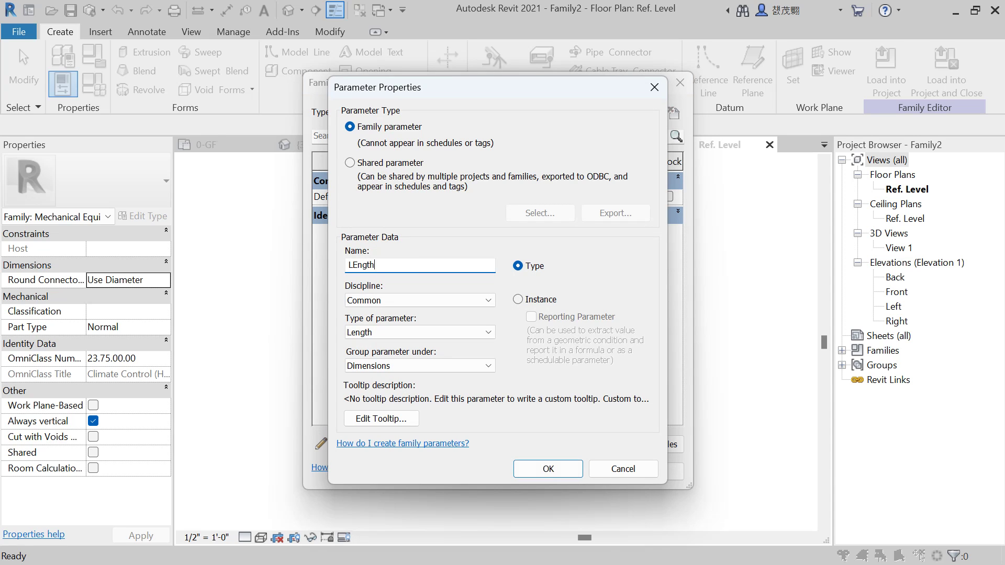
key(BackSpace)
key(BackSpace)
key(BackSpace)
key(BackSpace)
key(BackSpace)
text(ength)
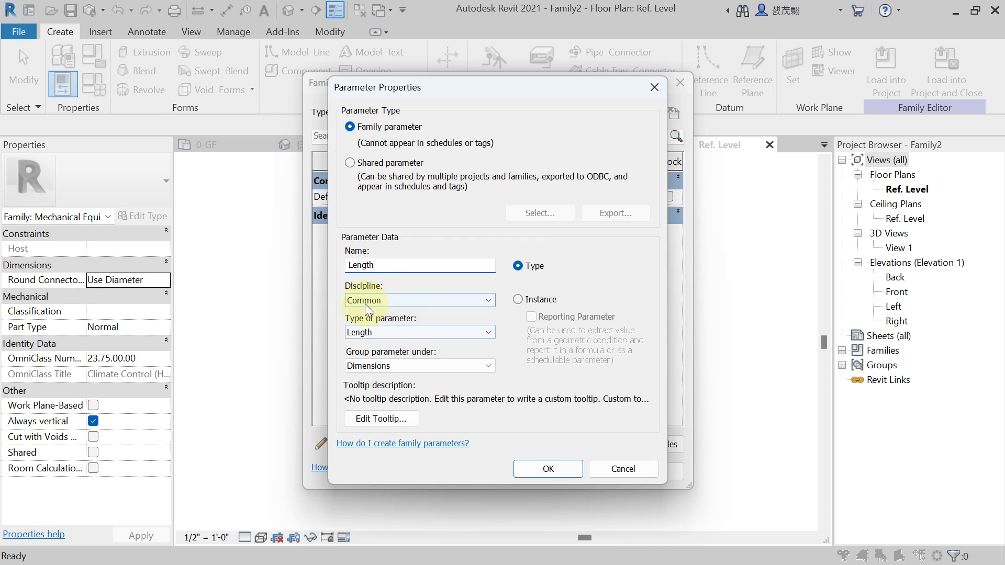
Set the Length parameter's type to Length, make it an instance parameter, and add it to the family
click(386, 334)
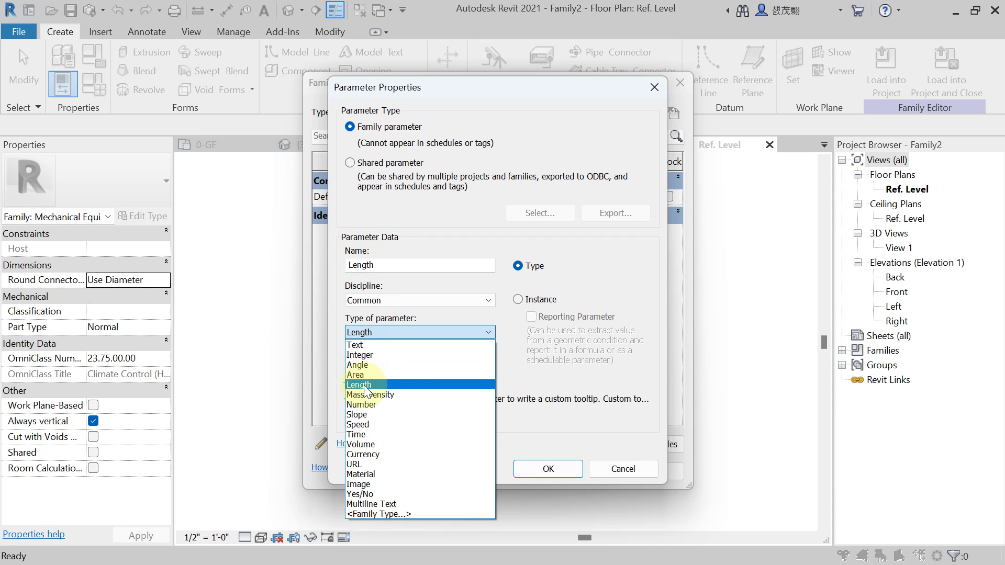
click(368, 388)
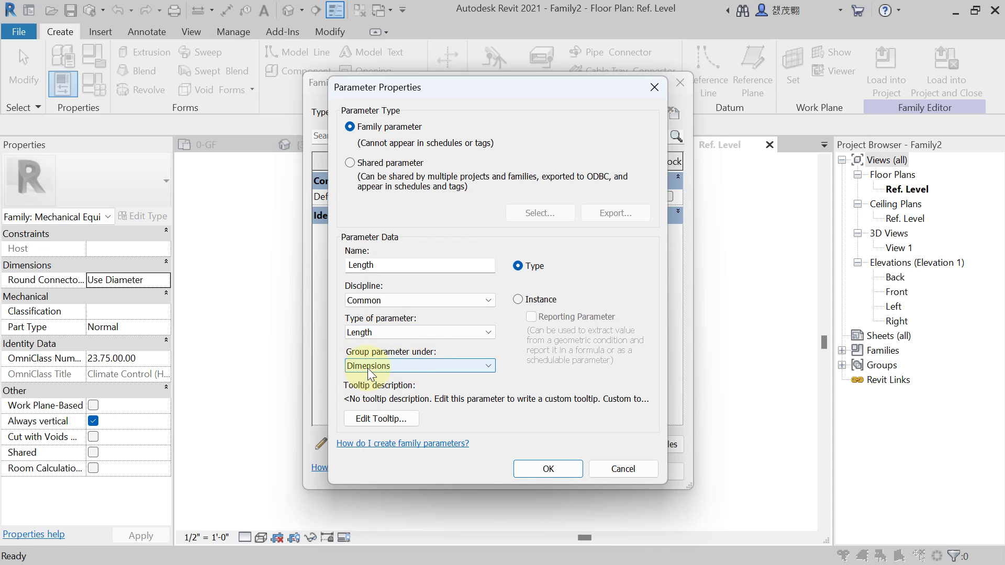
click(523, 300)
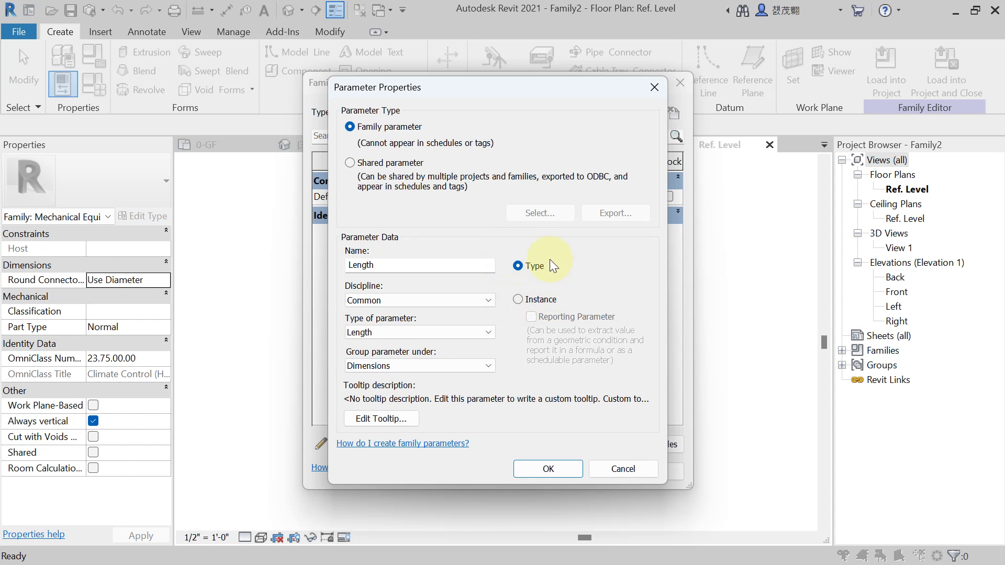
click(519, 300)
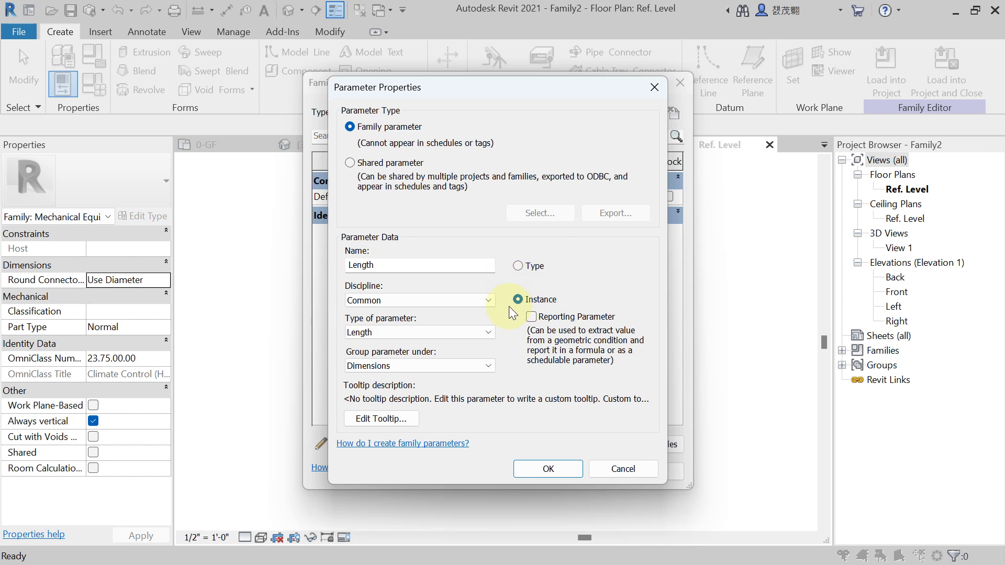
click(546, 471)
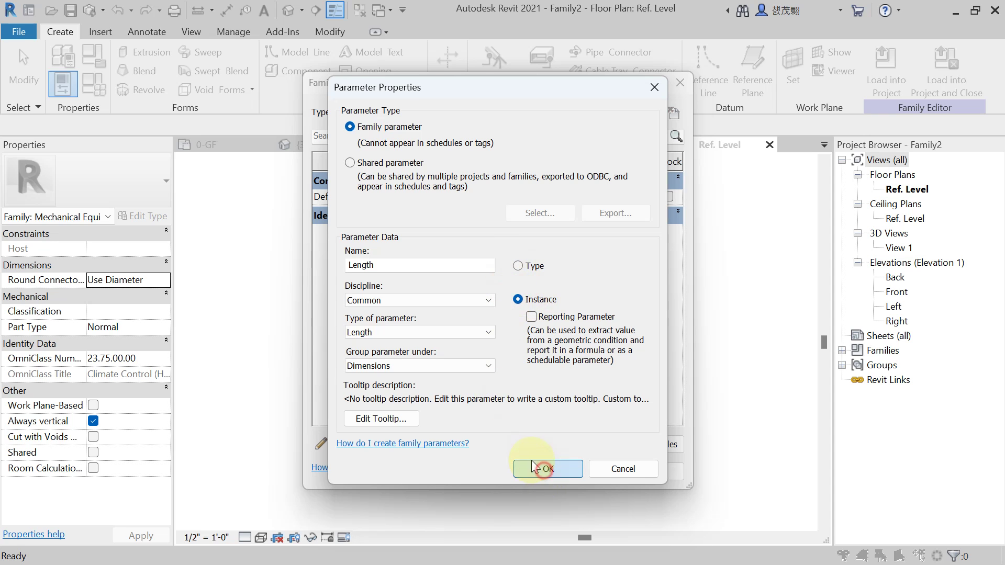
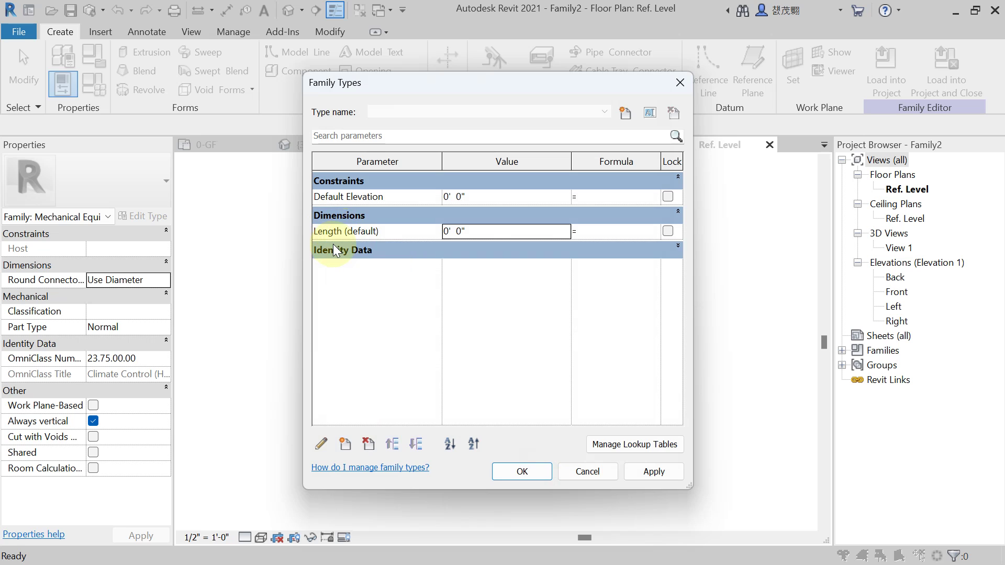
Add Width and Height family parameters as instance parameters of type Length, grouped under Dimensions
click(345, 445)
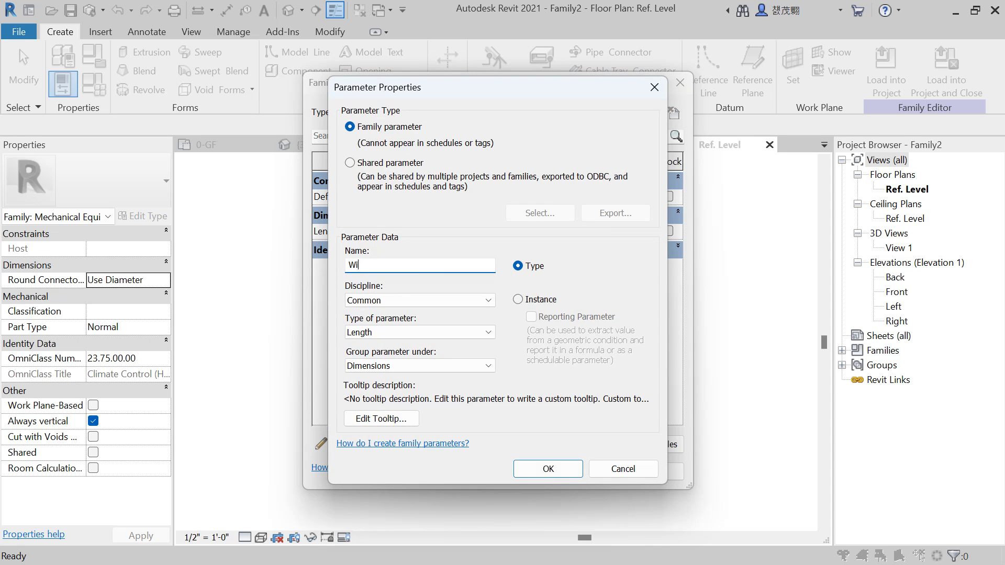
click(519, 300)
click(548, 468)
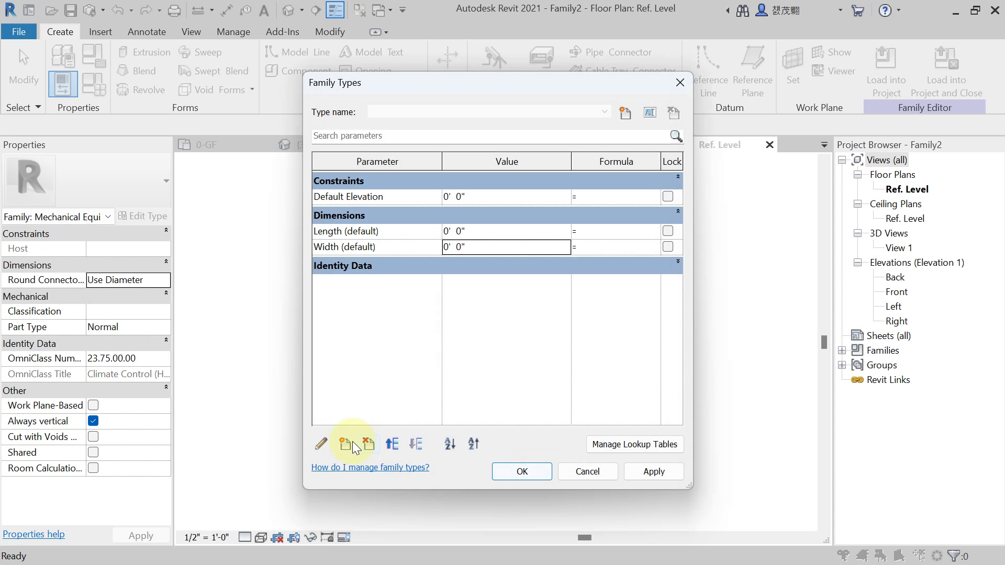
click(345, 445)
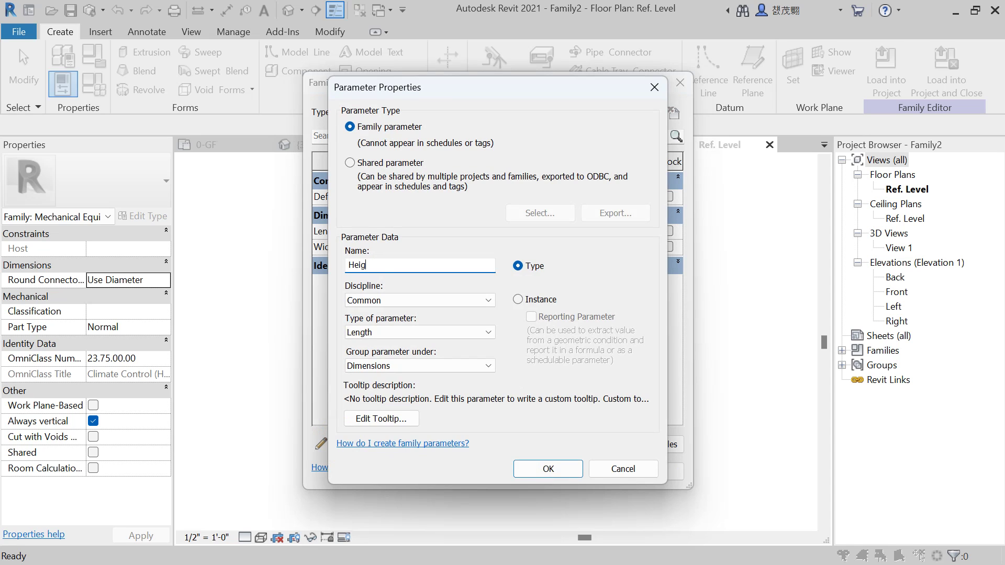
click(517, 300)
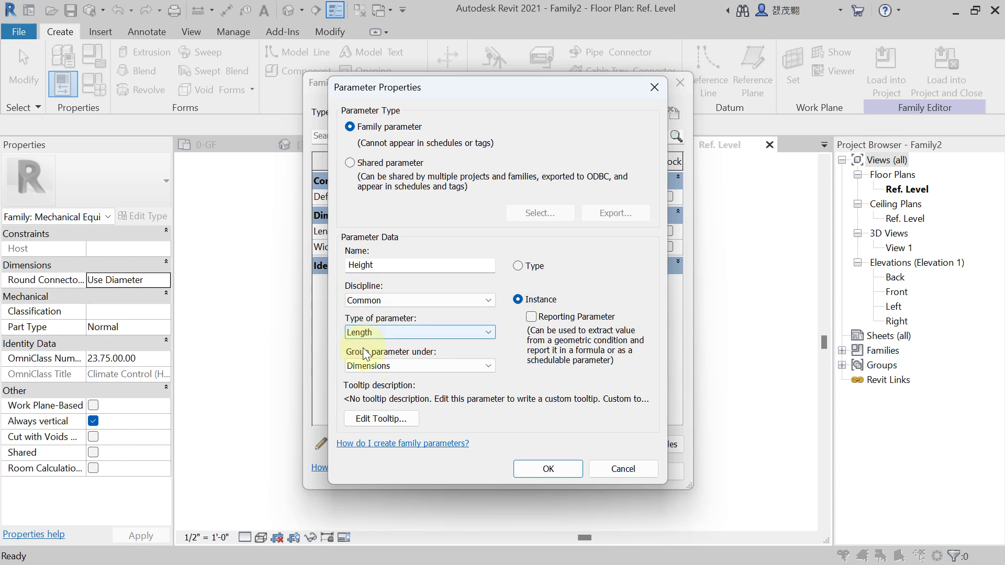
click(524, 469)
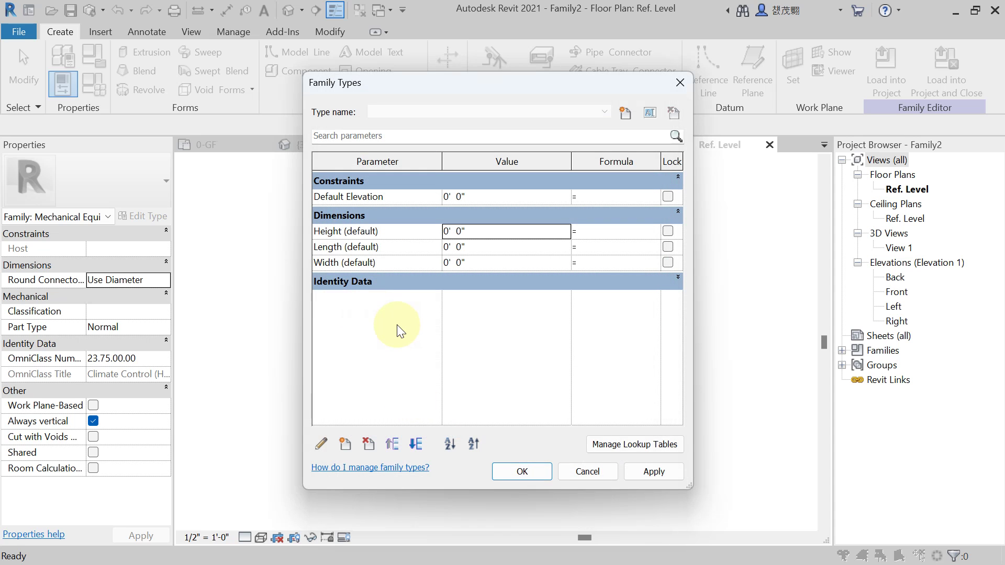
Add a type parameter named Material with discipline Common and parameter type Material, grouped under Materials and Finishes
click(345, 445)
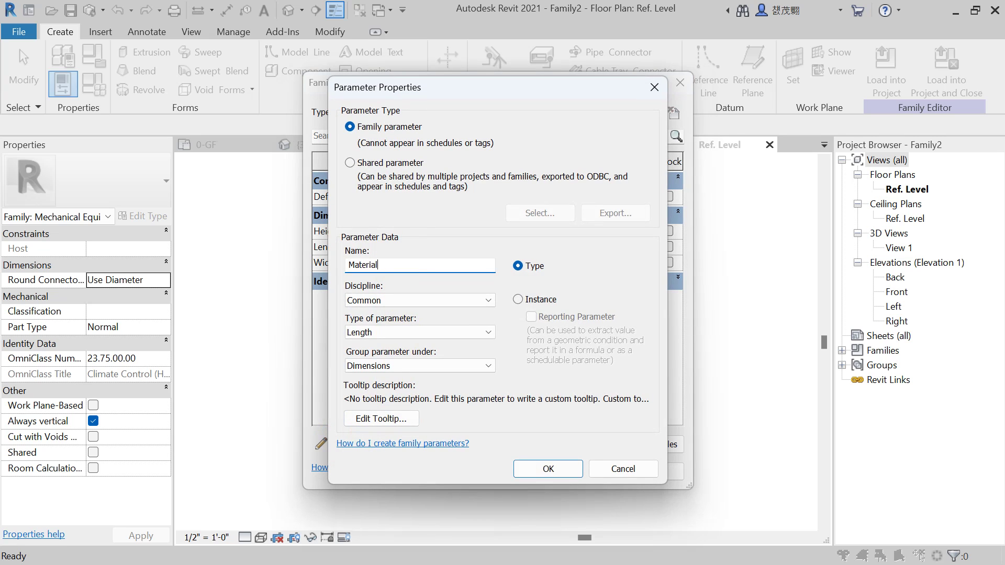
click(410, 300)
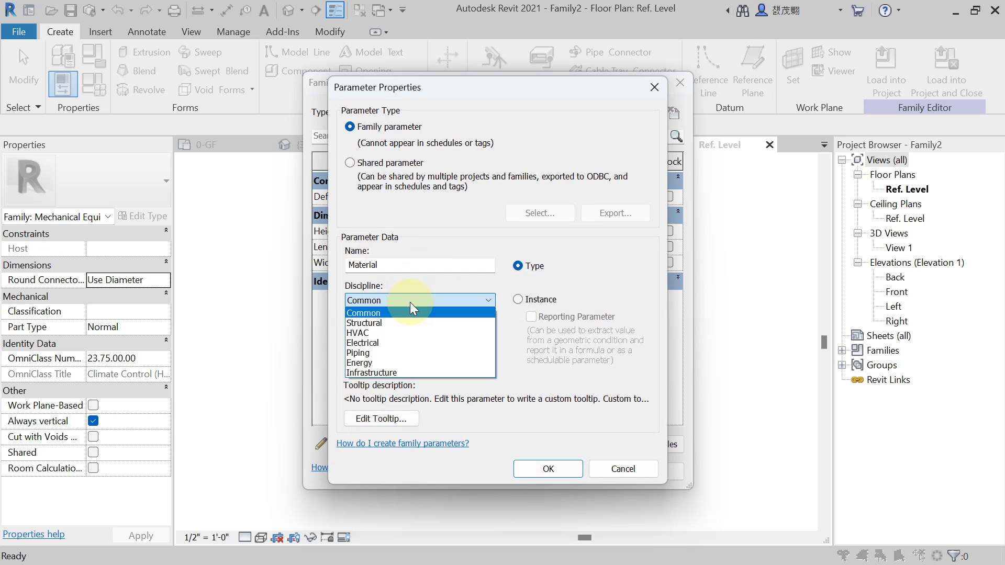
click(408, 314)
click(399, 332)
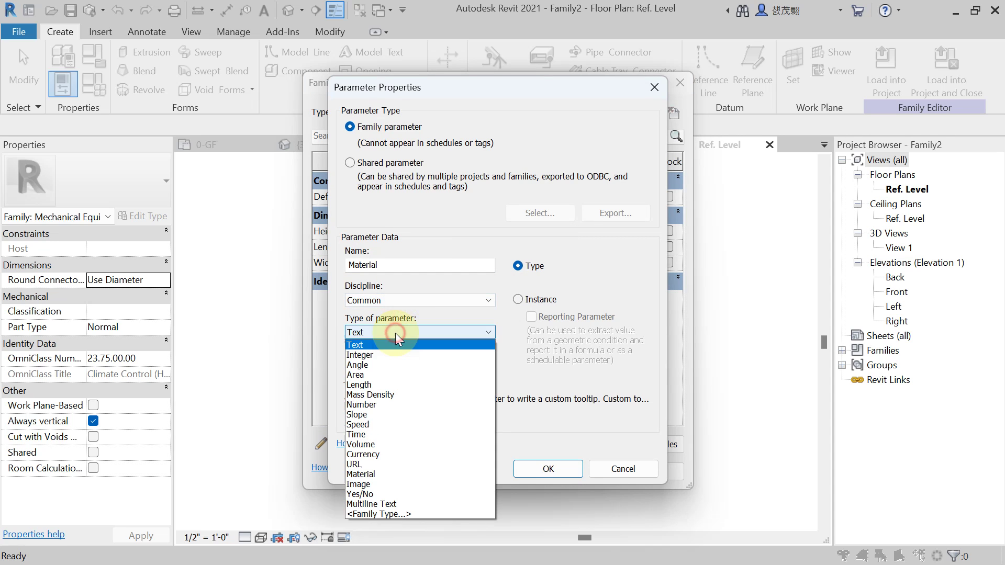
click(382, 475)
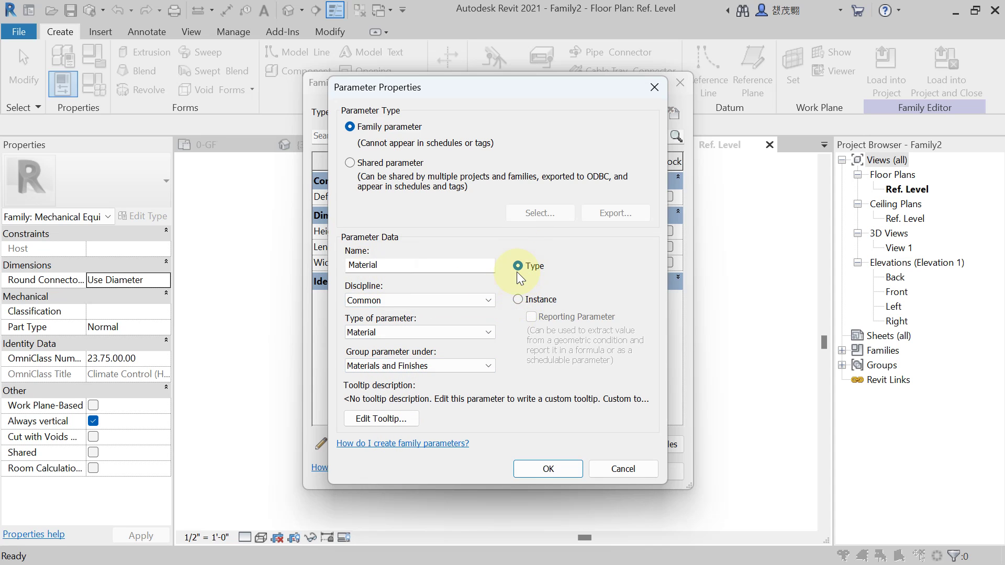
click(548, 468)
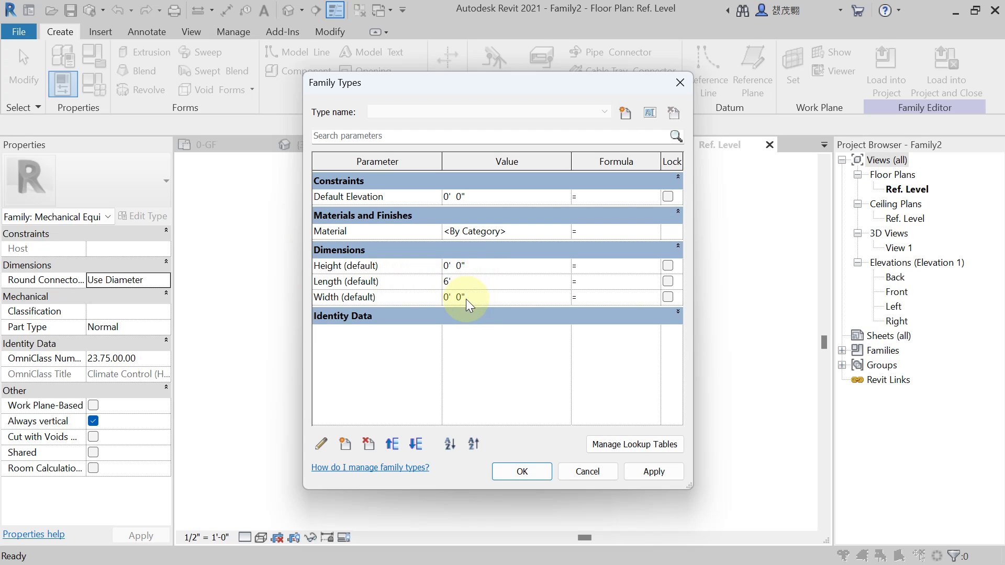
Set the default Width to 4' and Height to 2', and apply the family type values
click(466, 299)
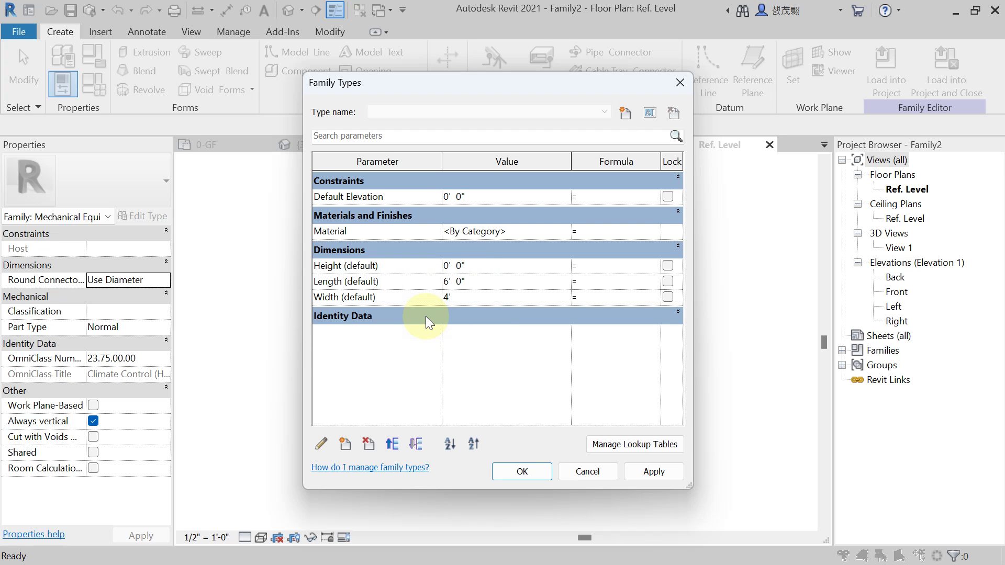
click(458, 298)
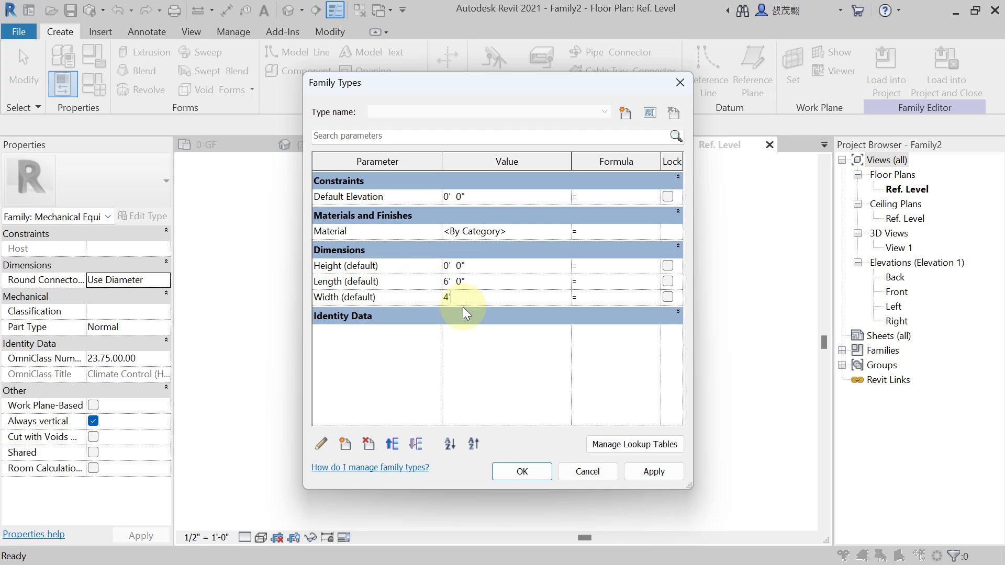
click(495, 264)
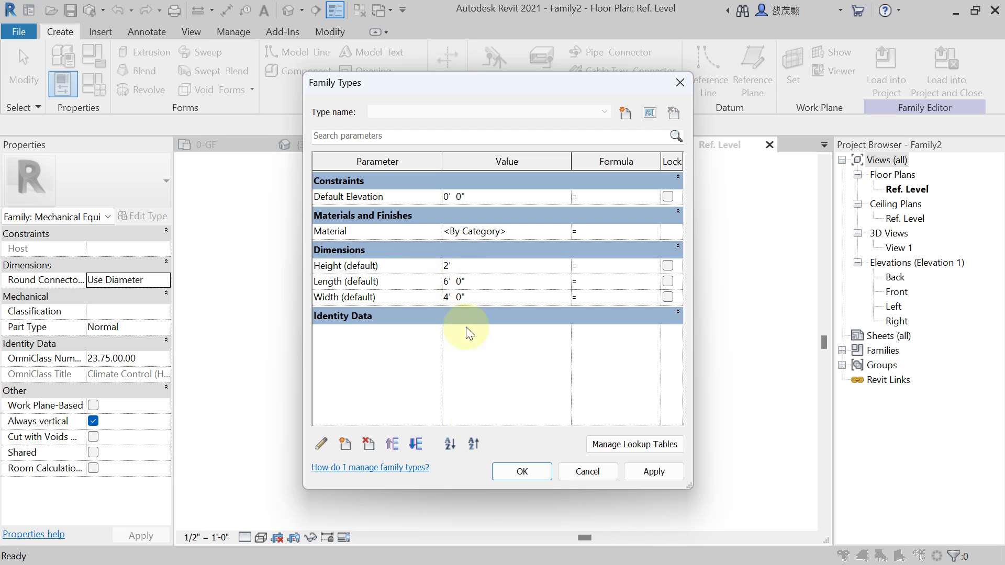
click(647, 479)
click(529, 469)
Draw a vertical reference plane about 3'-5" left of the centre plane and a horizontal one about 3'-3" above the centre
mouse_move(554, 283)
middle_down()
mouse_move(545, 243)
mouse_move(541, 269)
middle_up()
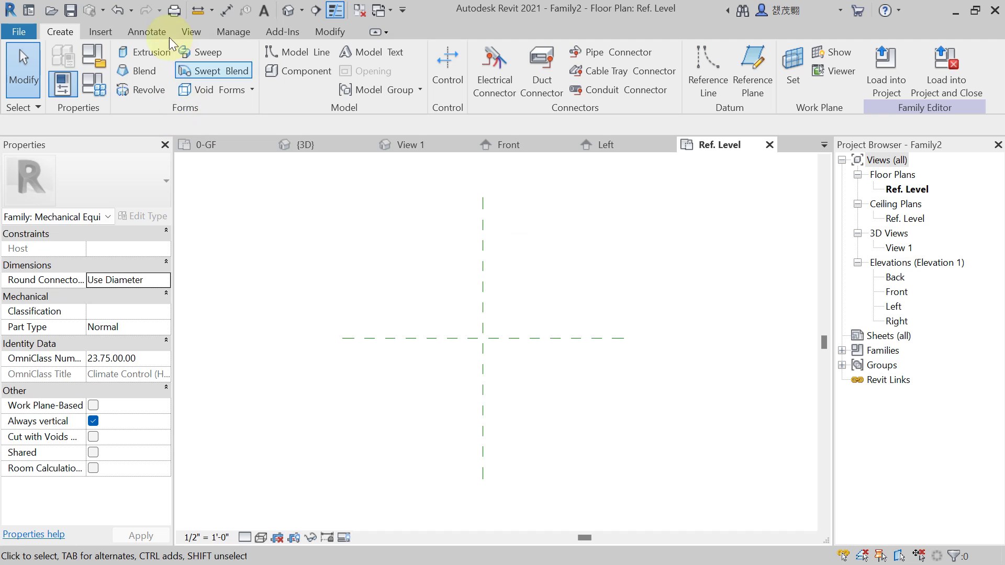
click(756, 87)
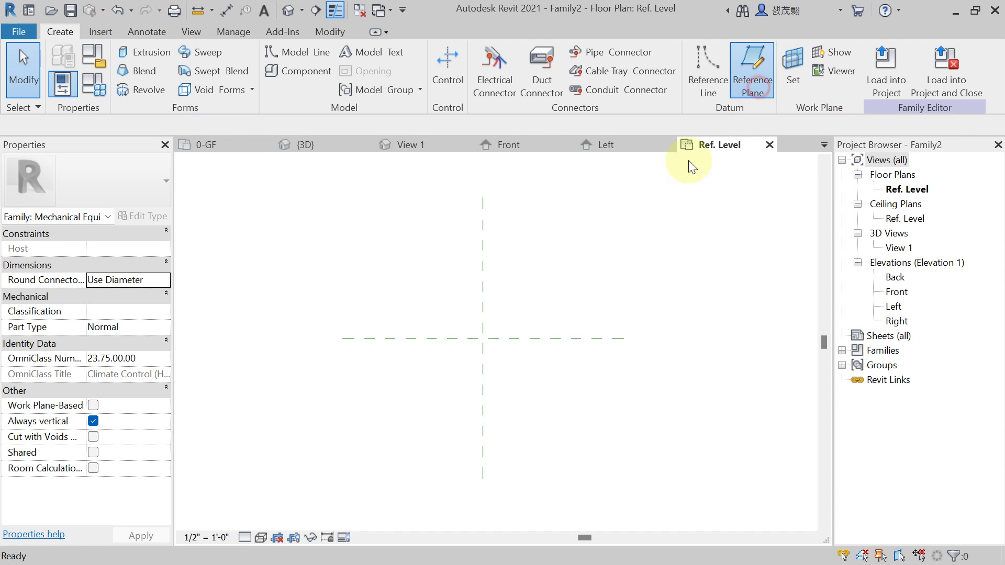
click(388, 239)
click(385, 452)
click(296, 247)
click(657, 249)
Draw a vertical reference plane about 2'-8" right of the centre plane and a horizontal one about 2'-1" below the centre
click(557, 226)
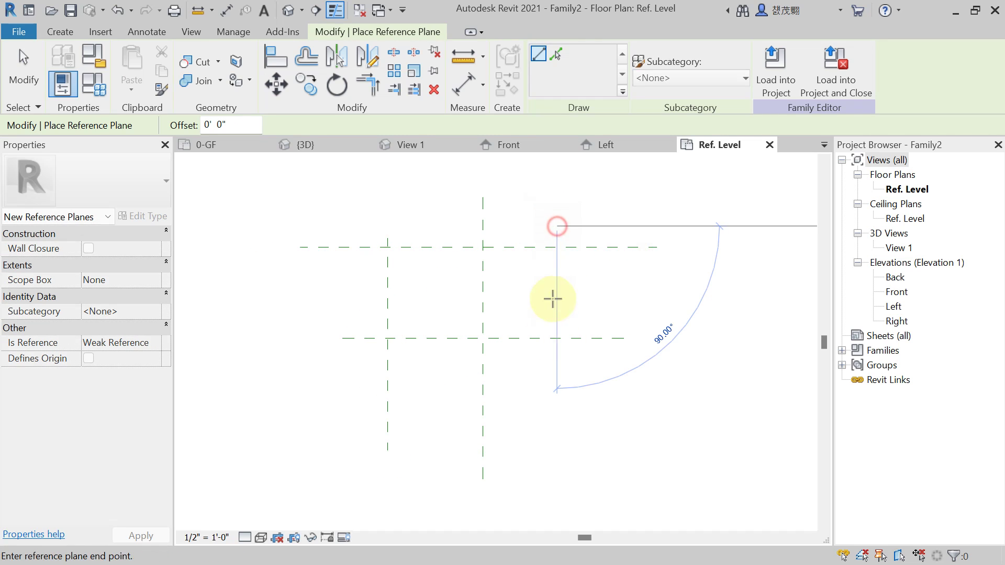
click(556, 464)
click(333, 397)
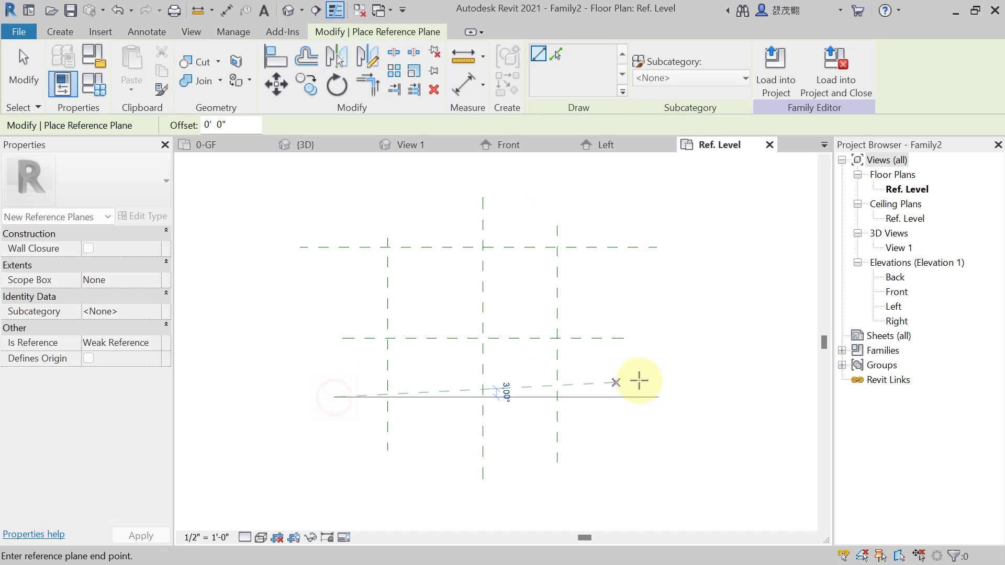
click(632, 397)
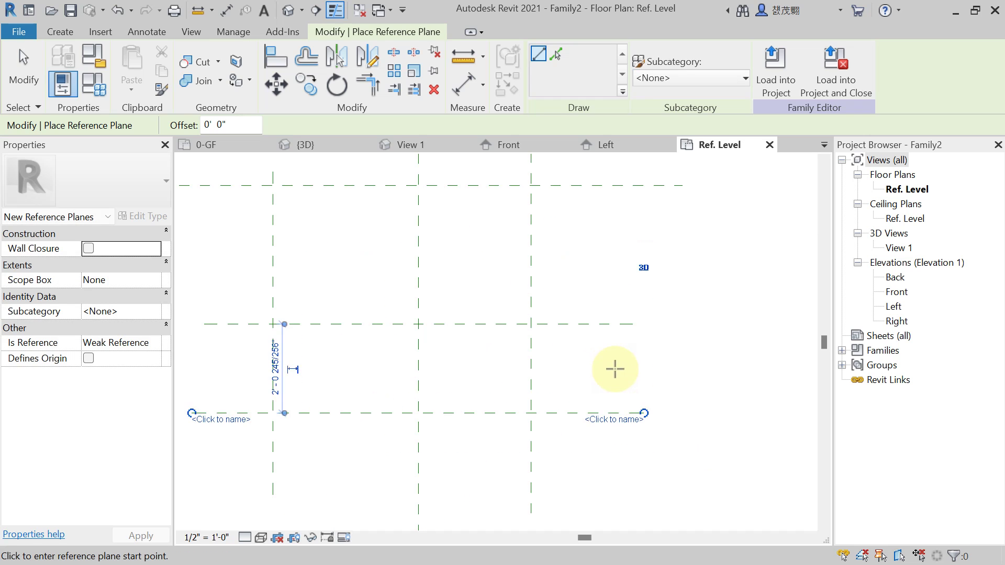
key(Escape)
key(Escape)
key(z)
key(f)
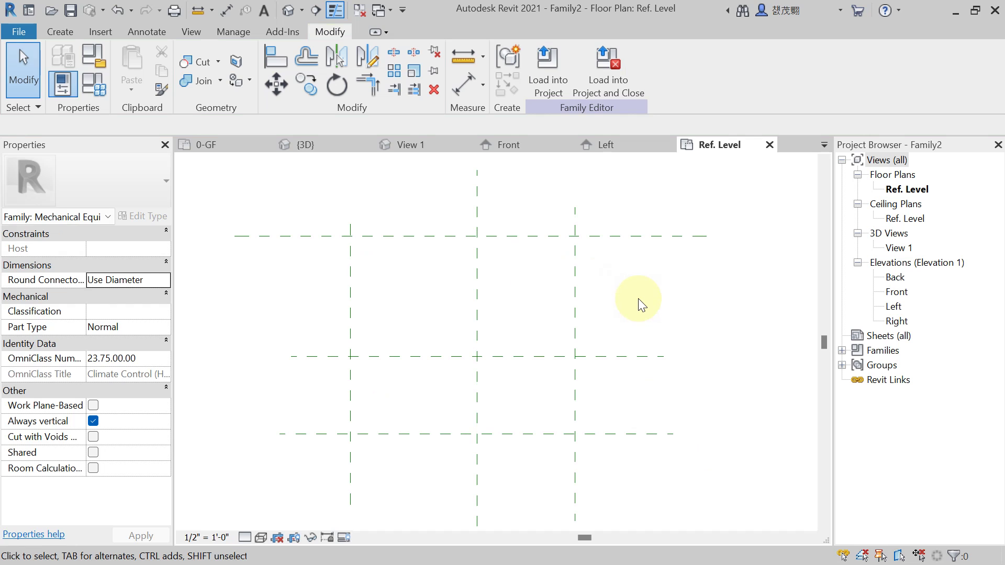
Place a continuous aligned dimension across the three vertical reference planes, above the upper horizontal plane
key(d)
key(i)
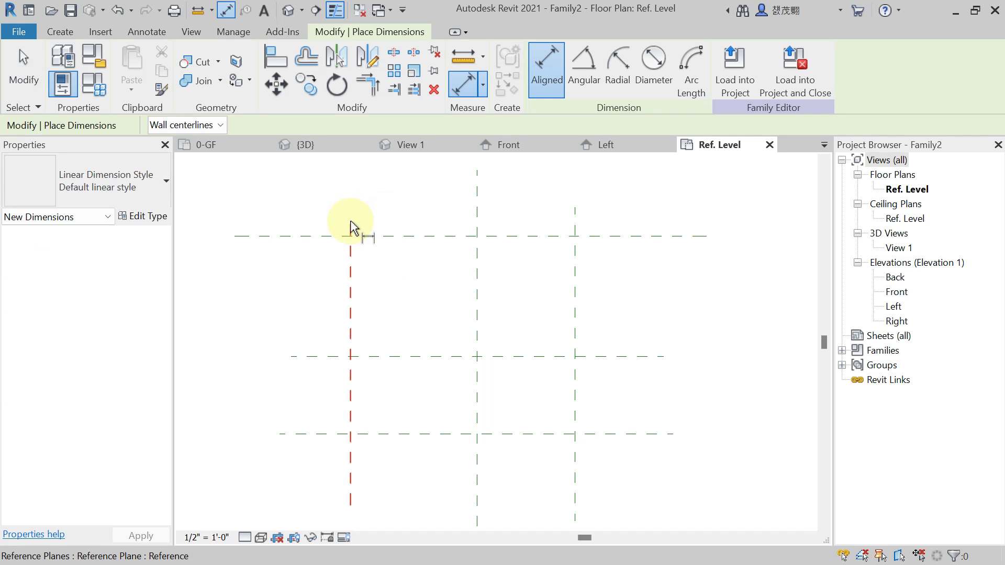
click(350, 220)
click(477, 216)
click(576, 224)
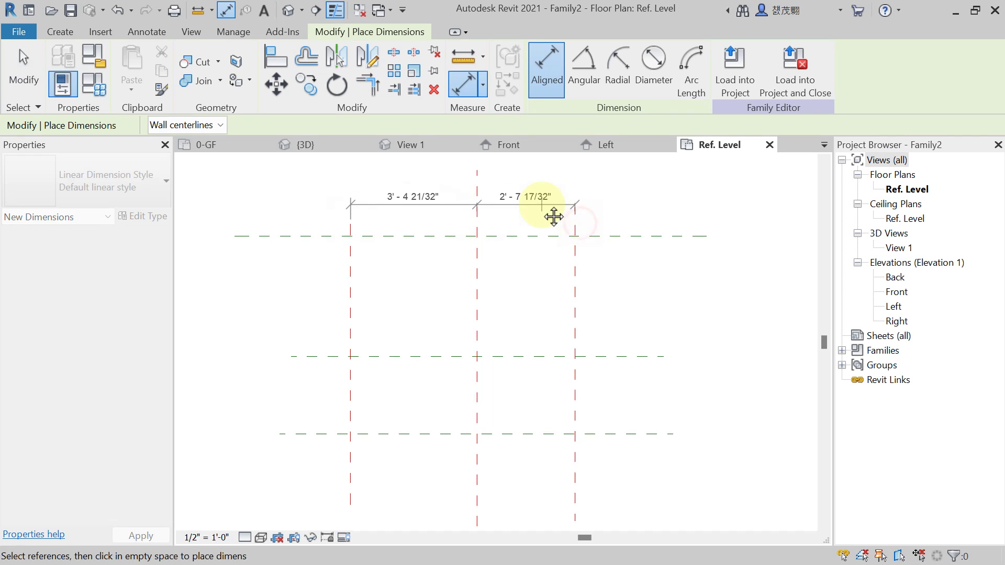
click(545, 231)
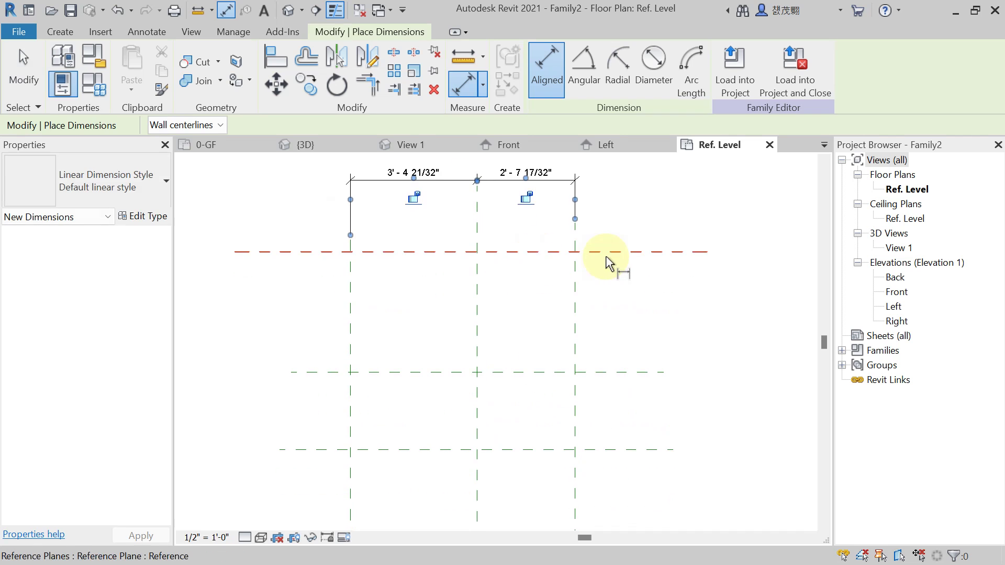
Place a continuous aligned dimension across the three horizontal reference planes, to the right of the vertical planes
click(602, 253)
click(597, 372)
click(608, 450)
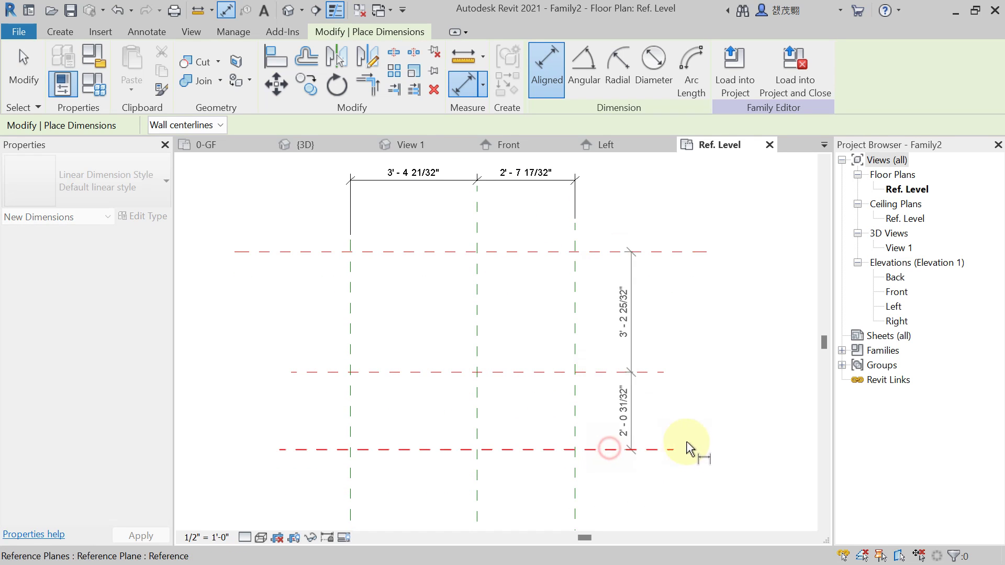
click(687, 449)
Add overall aligned dimensions between the two outer horizontal planes and between the two outer vertical planes
click(601, 252)
click(602, 449)
click(747, 444)
scroll(522, 310, down, 2)
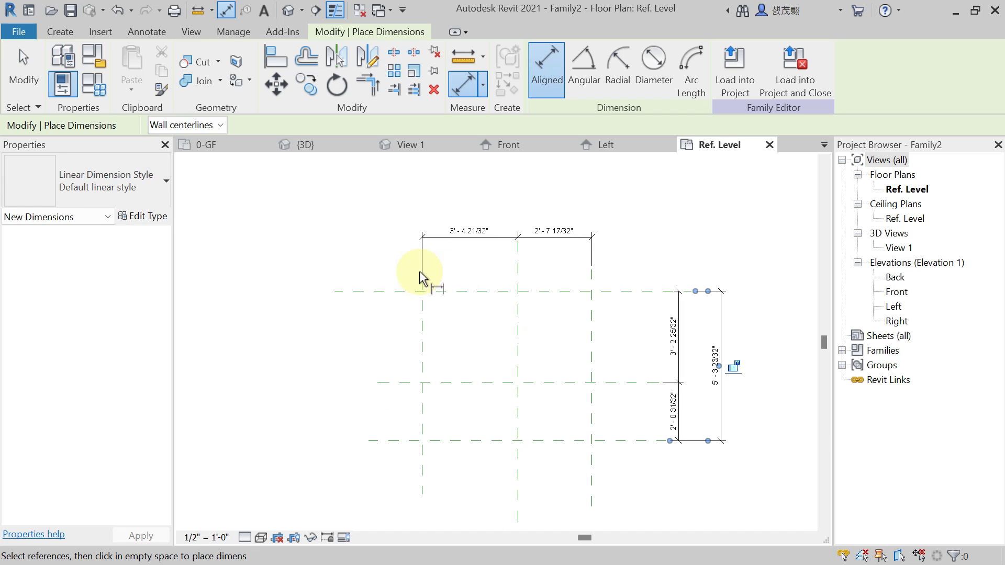
click(424, 316)
click(592, 326)
click(576, 192)
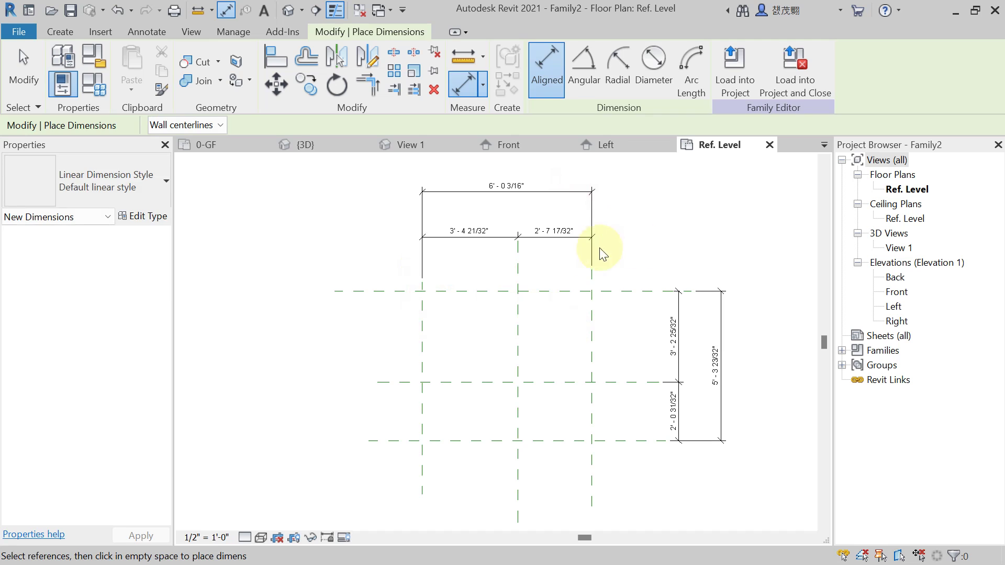
key(Escape)
key(Escape)
Make the chained dimension across the vertical reference planes equal so they are centred on the middle plane
scroll(472, 241, up, 4)
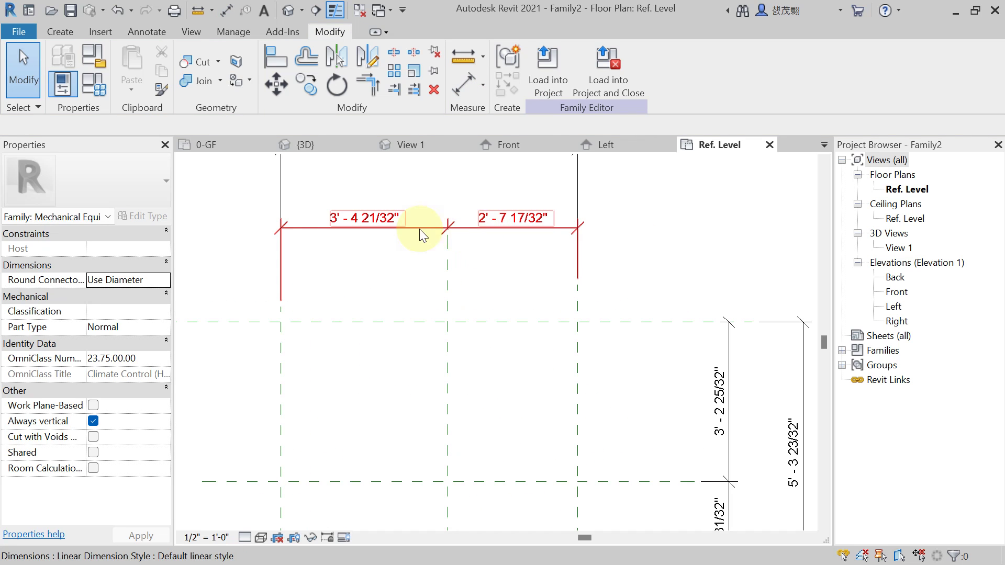
click(394, 229)
middle_drag(420, 288, 427, 313)
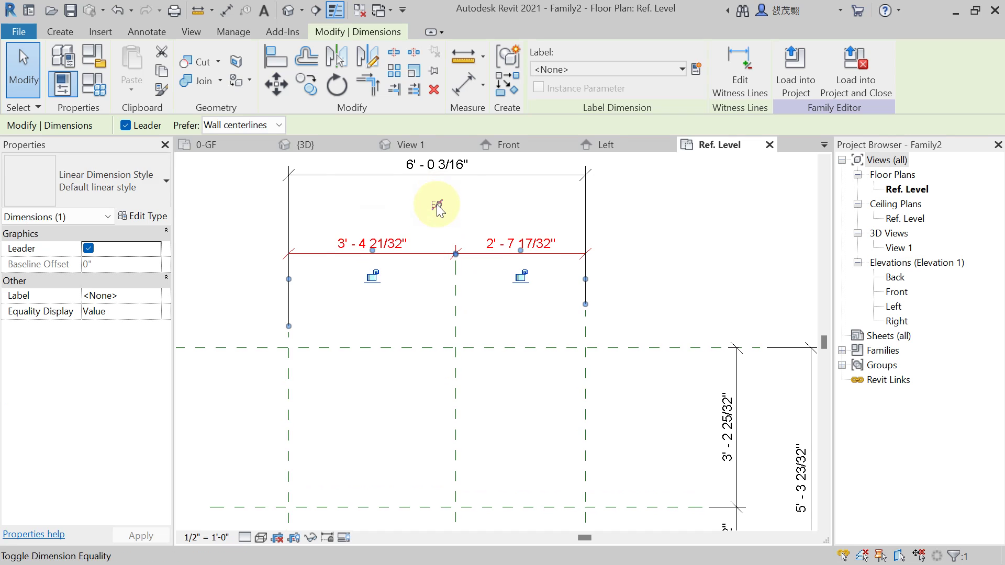
click(437, 208)
scroll(474, 272, down, 2)
scroll(532, 370, up, 1)
middle_drag(532, 370, 494, 310)
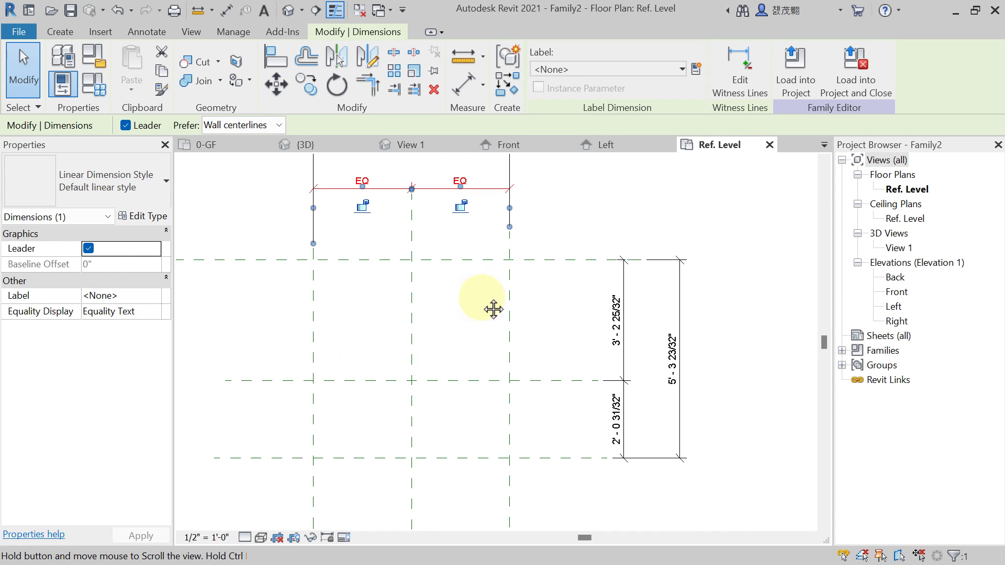
scroll(493, 309, down, 1)
key(Escape)
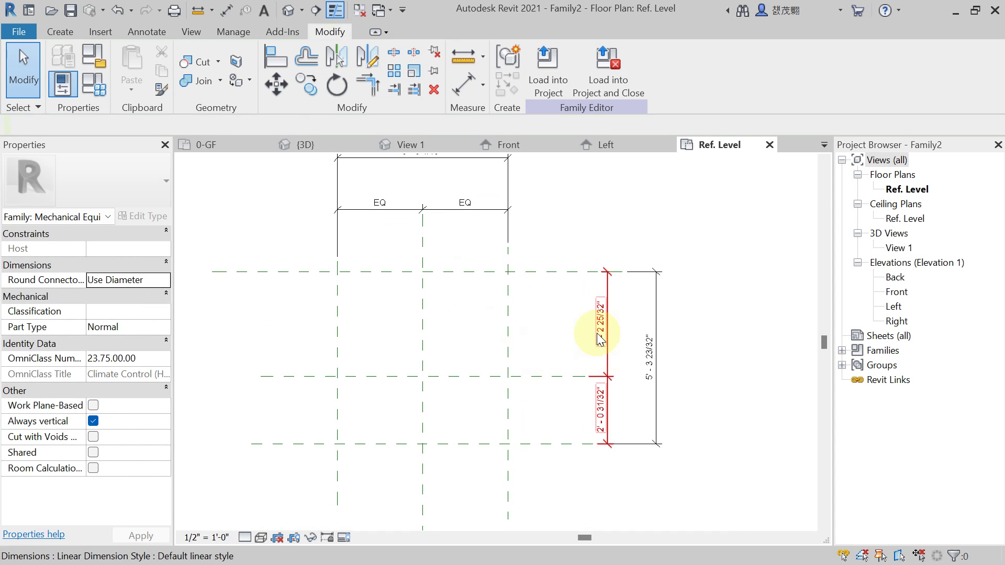
Make the chained dimension across the horizontal reference planes equal about the centre plane
click(600, 339)
click(635, 361)
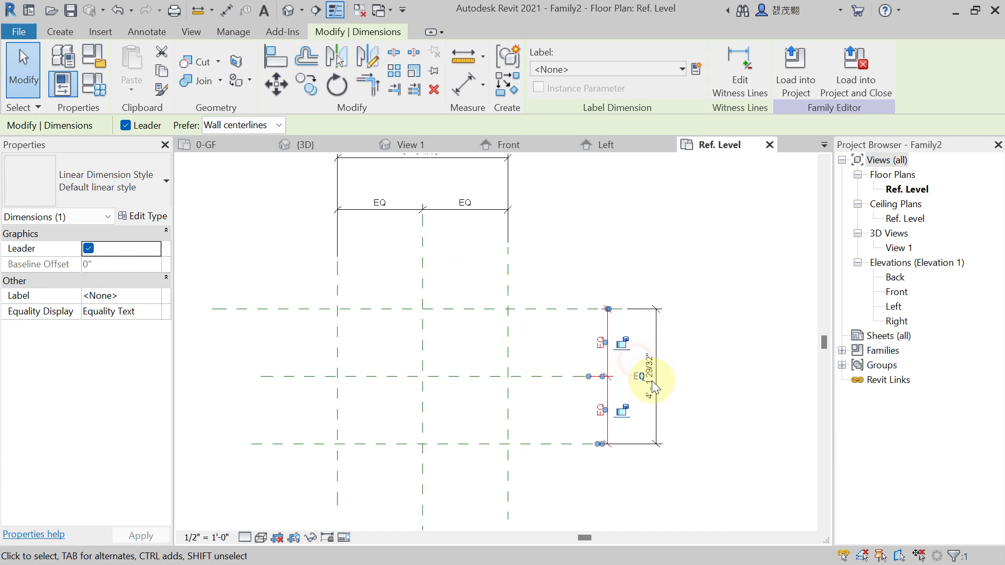
click(738, 399)
Label the overall dimension between the outer vertical planes with the Length parameter
middle_drag(738, 399, 530, 255)
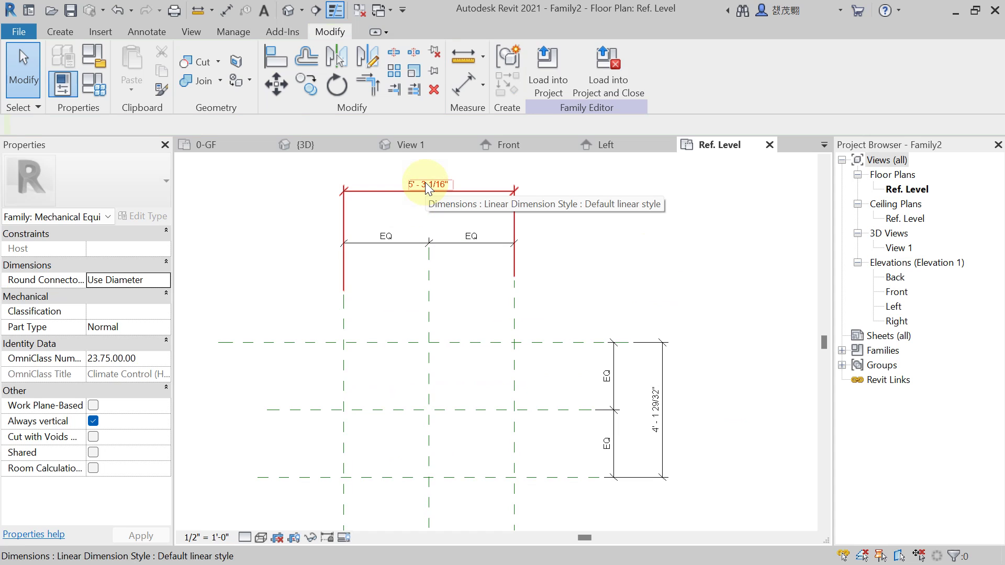
click(428, 189)
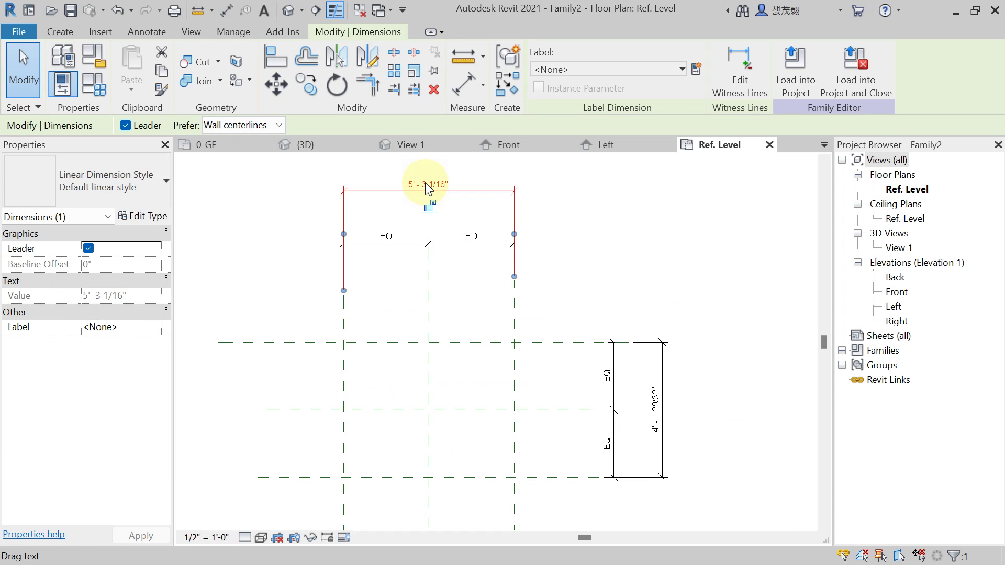
click(574, 68)
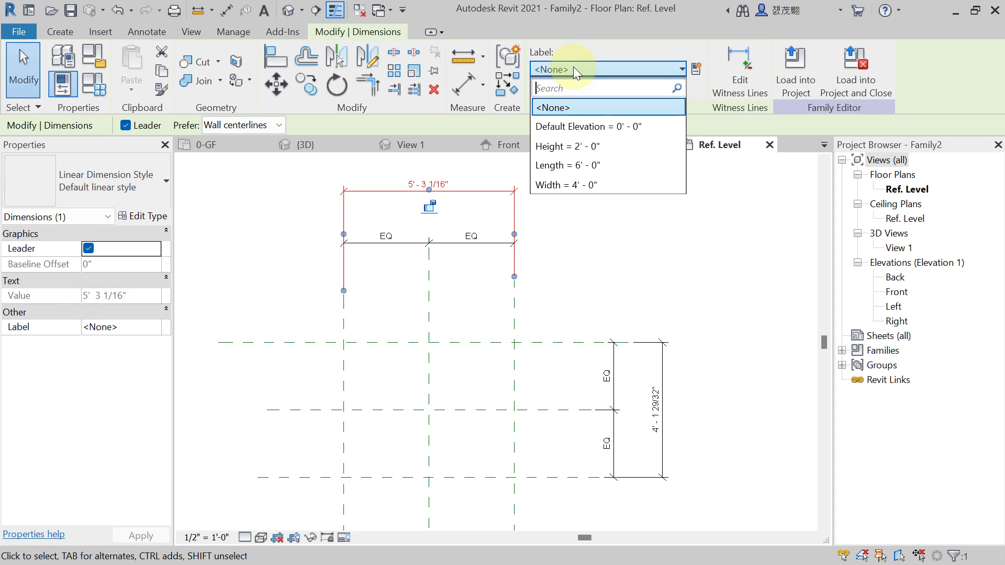
click(561, 165)
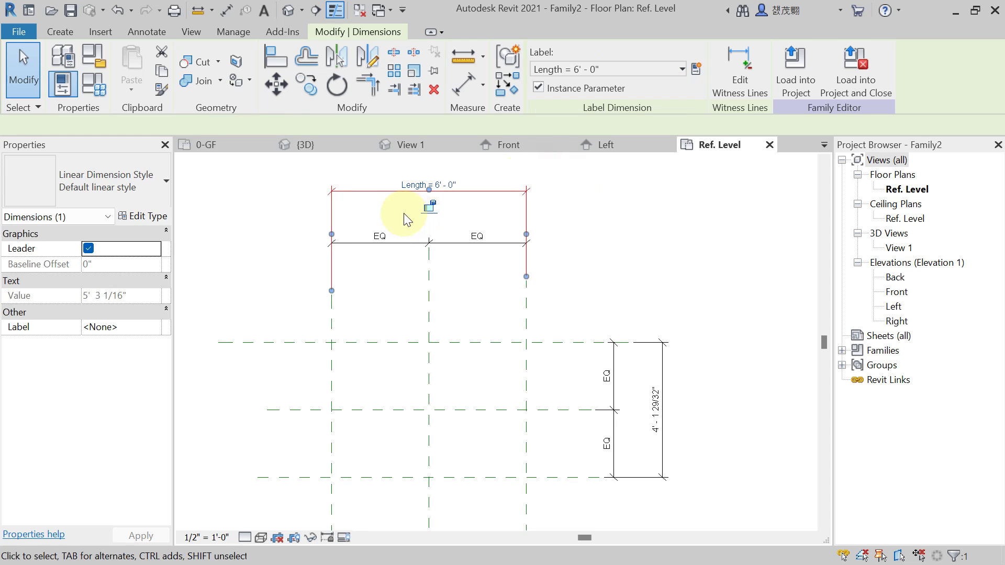
key(Escape)
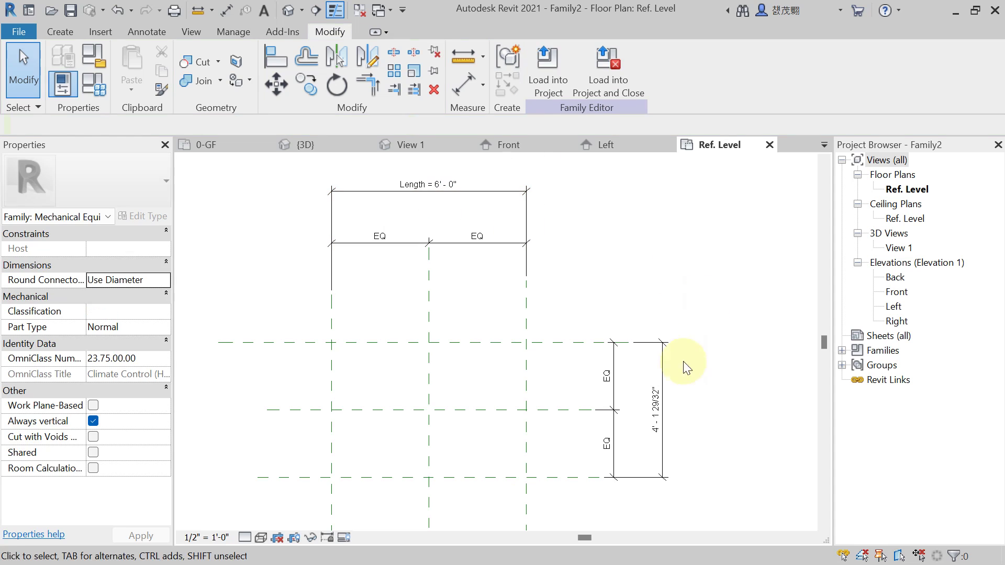
Label the overall dimension between the outer horizontal planes with the Width parameter
click(658, 415)
click(549, 68)
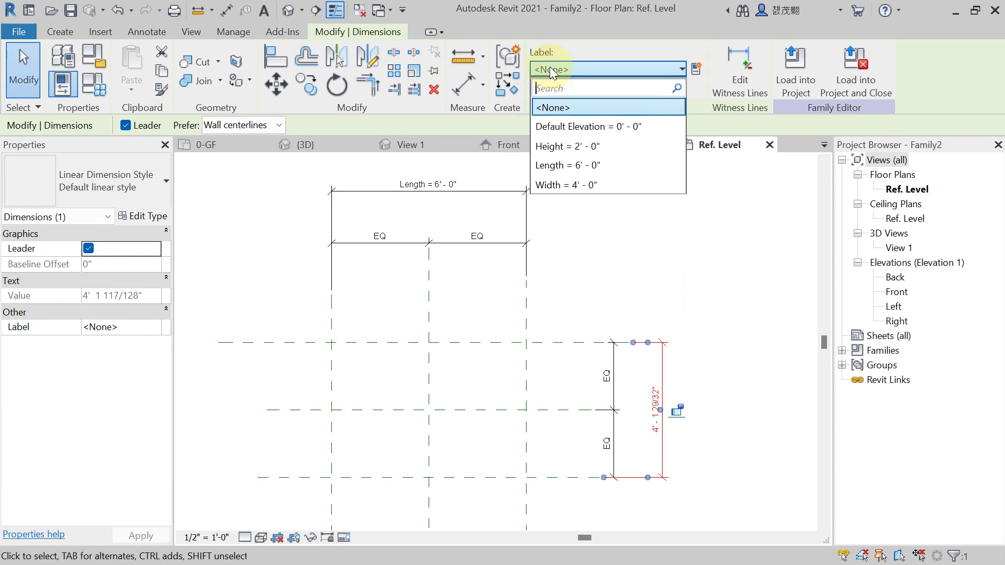
click(560, 186)
click(693, 334)
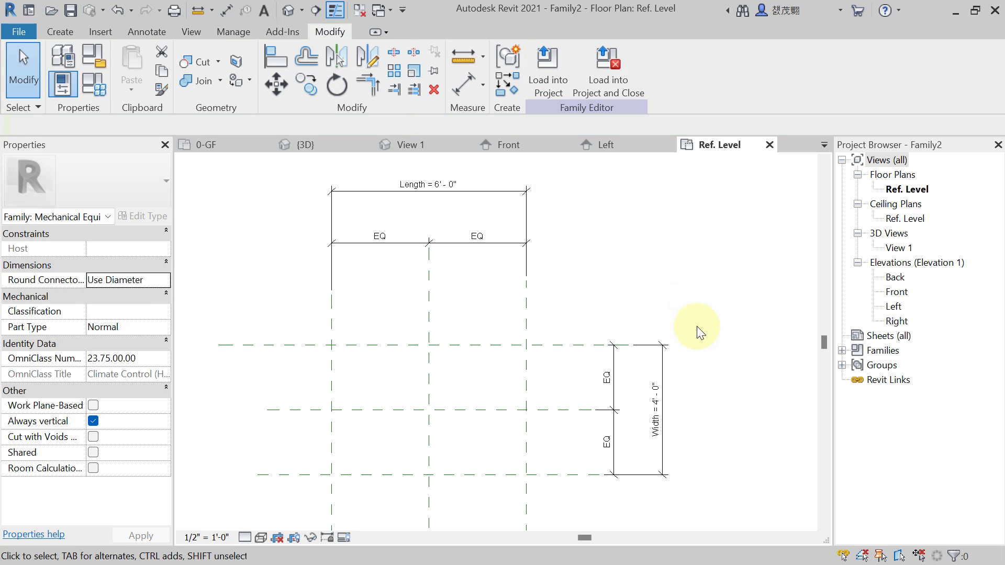
In the Front elevation, draw a horizontal reference plane about 2'-8" above the Ref. Level
scroll(560, 390, down, 2)
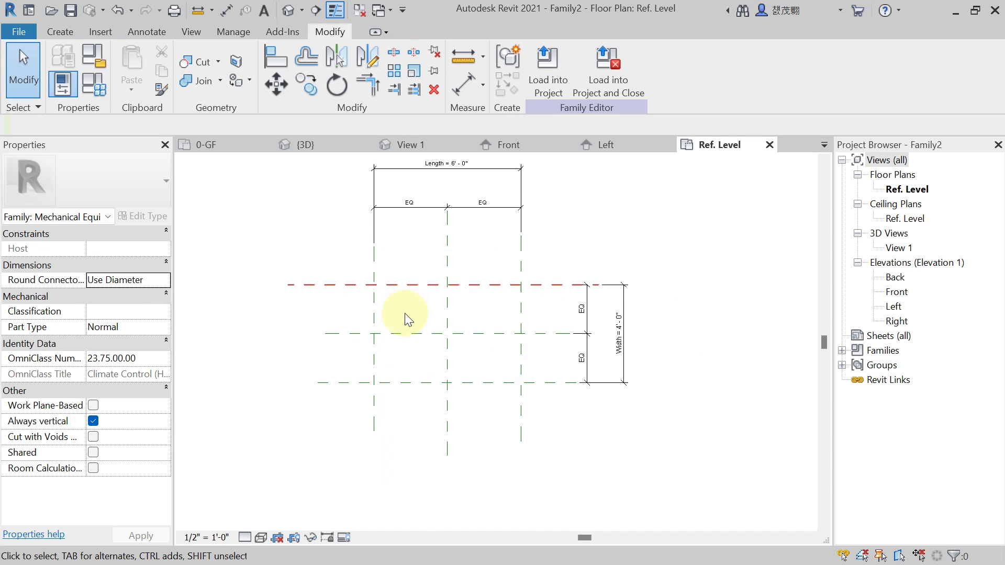
middle_drag(386, 309, 385, 325)
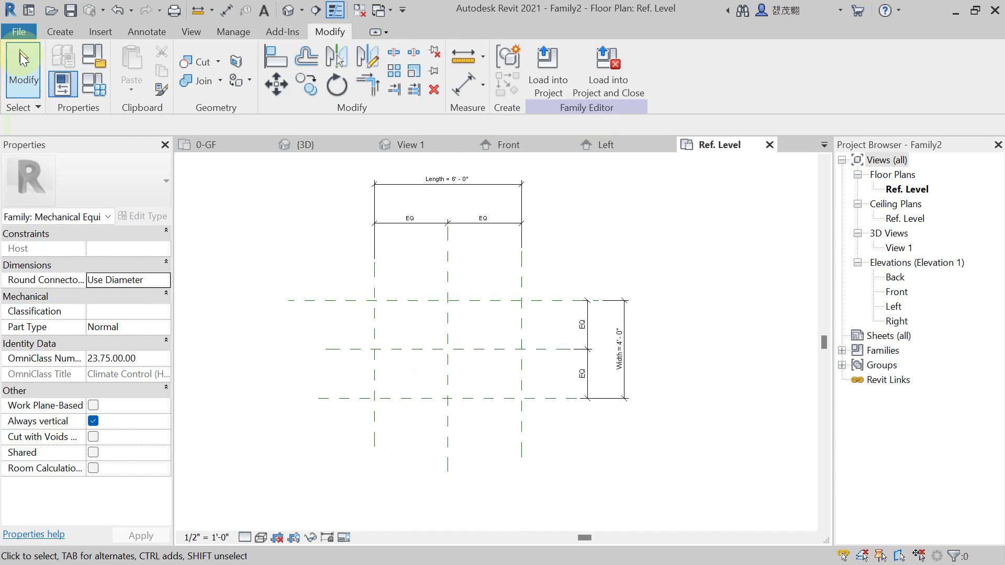
mouse_move(598, 253)
middle_down()
mouse_move(623, 278)
mouse_move(603, 266)
middle_up()
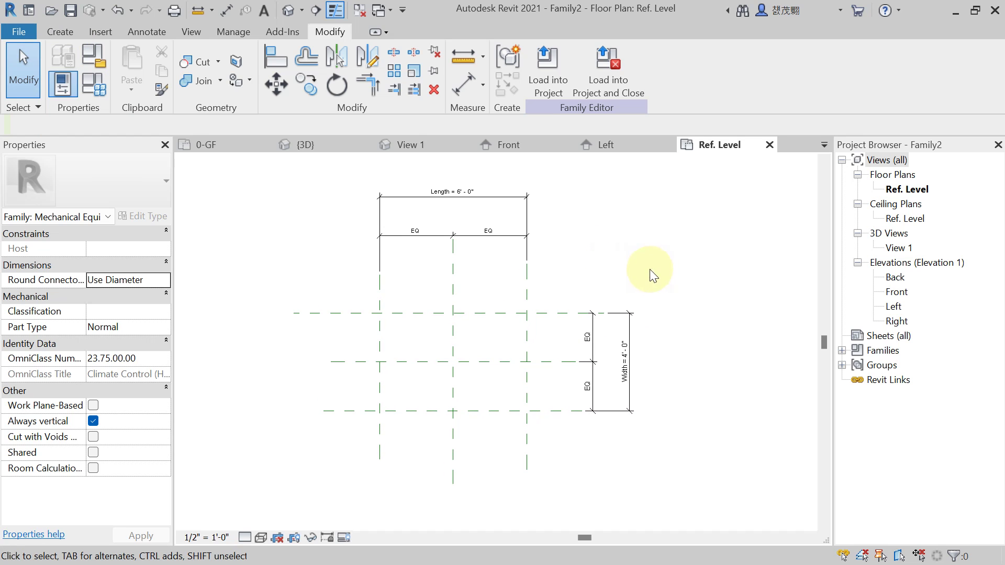
double_click(897, 293)
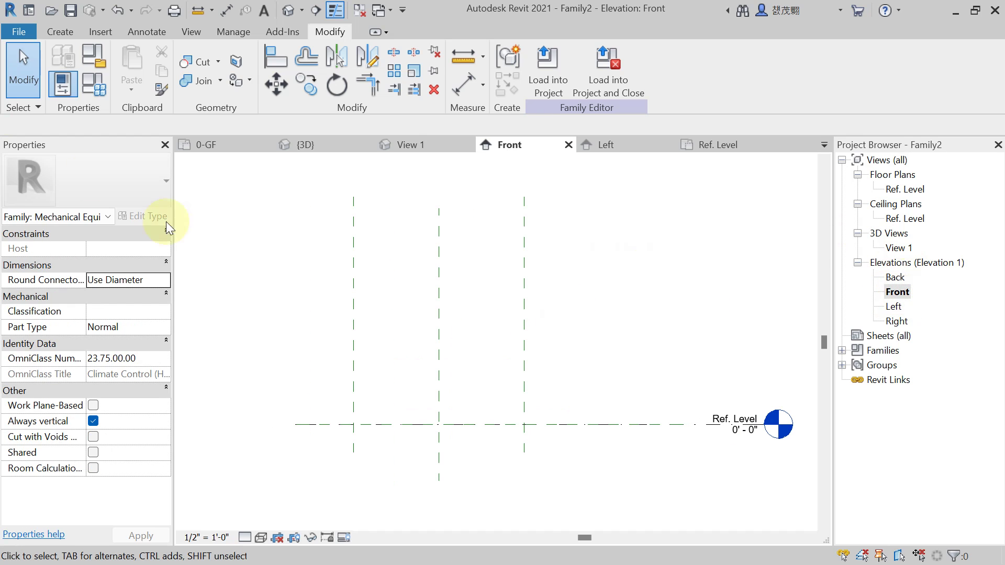
click(60, 31)
click(759, 78)
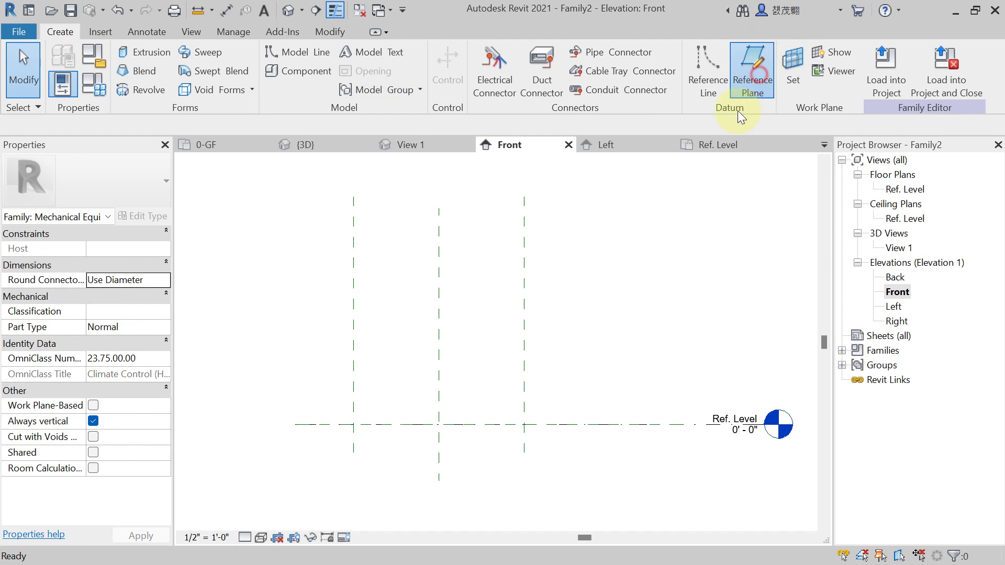
click(287, 348)
click(590, 350)
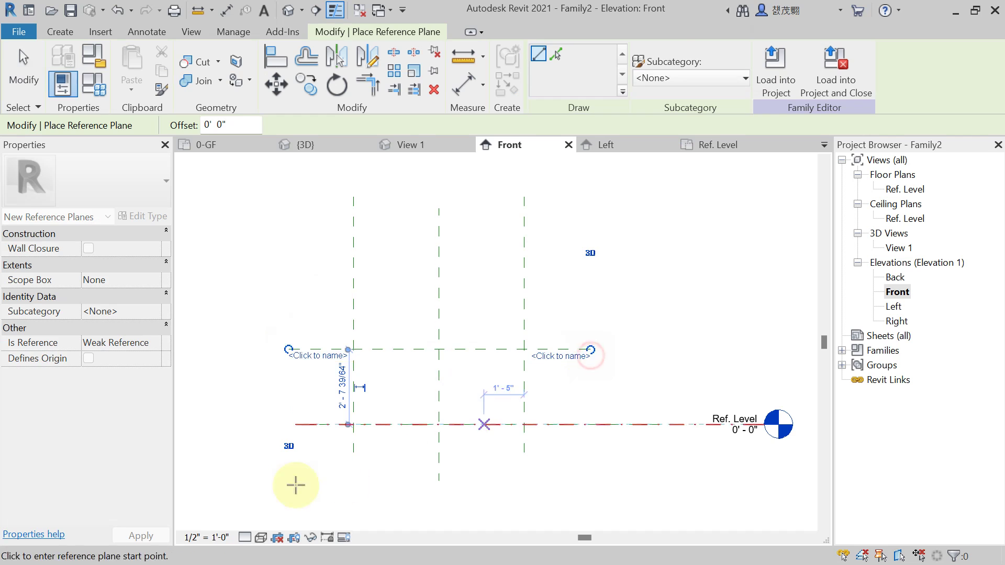
key(Escape)
key(Escape)
Place an aligned dimension between the Ref. Level and the horizontal reference plane above it
key(d)
key(i)
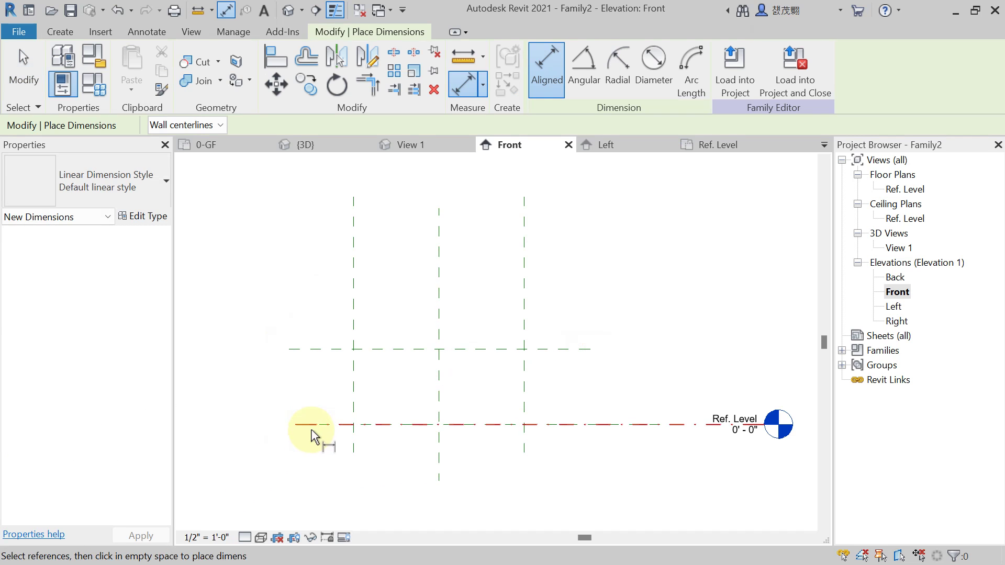
click(312, 423)
click(303, 349)
click(295, 361)
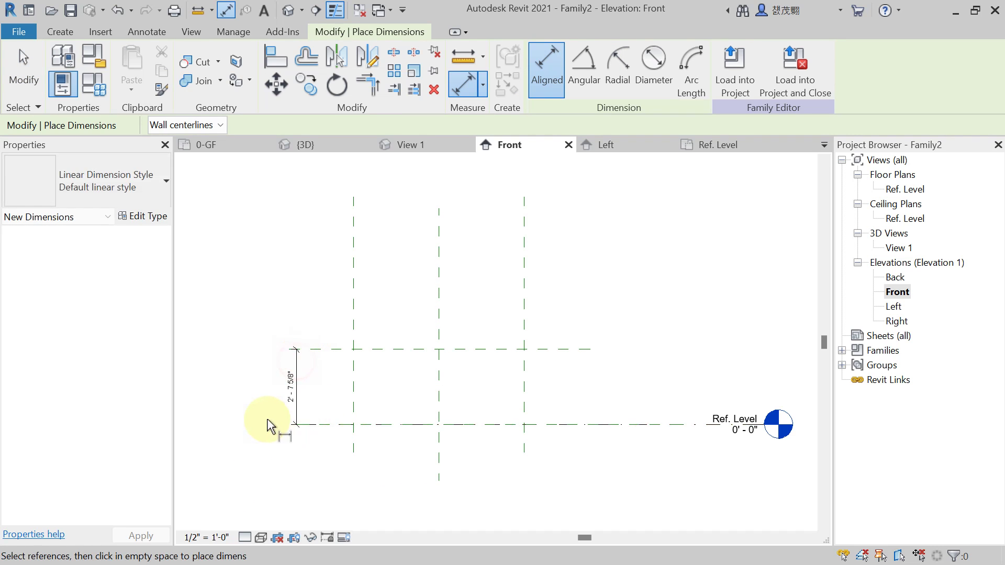
Label the dimension between the Ref. Level and the horizontal reference plane with the Height parameter
key(Escape)
key(Escape)
scroll(271, 419, up, 3)
click(310, 367)
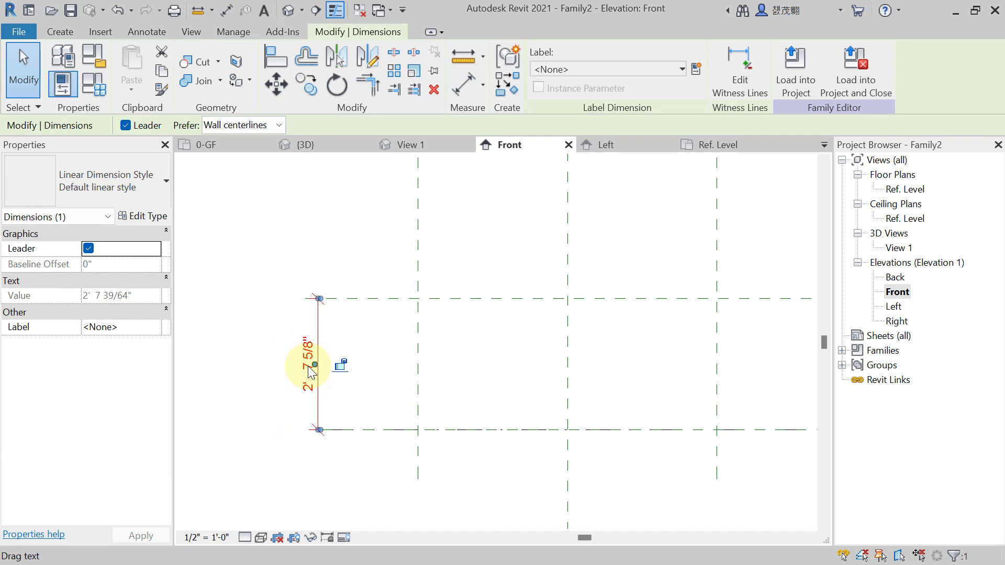
click(570, 70)
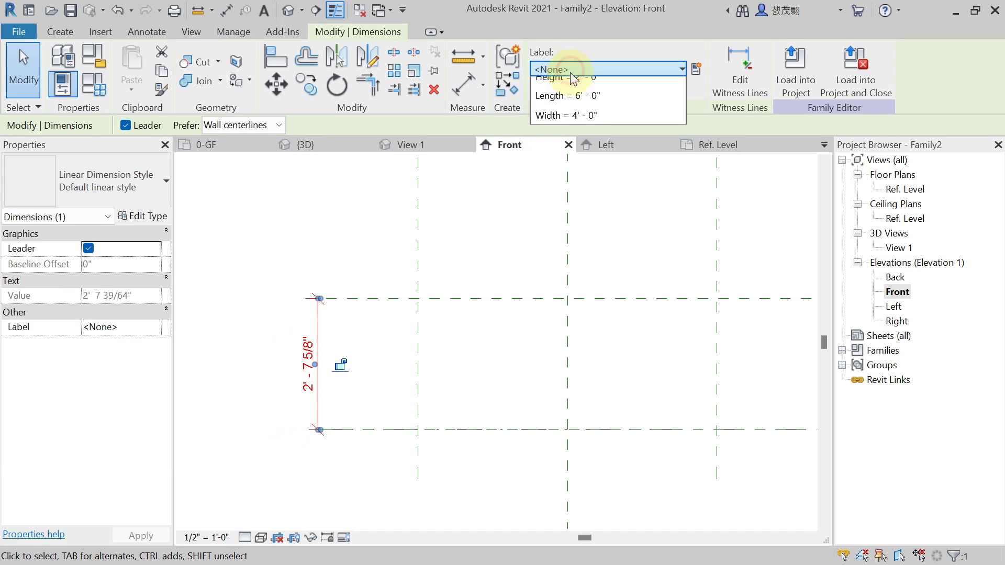
click(559, 147)
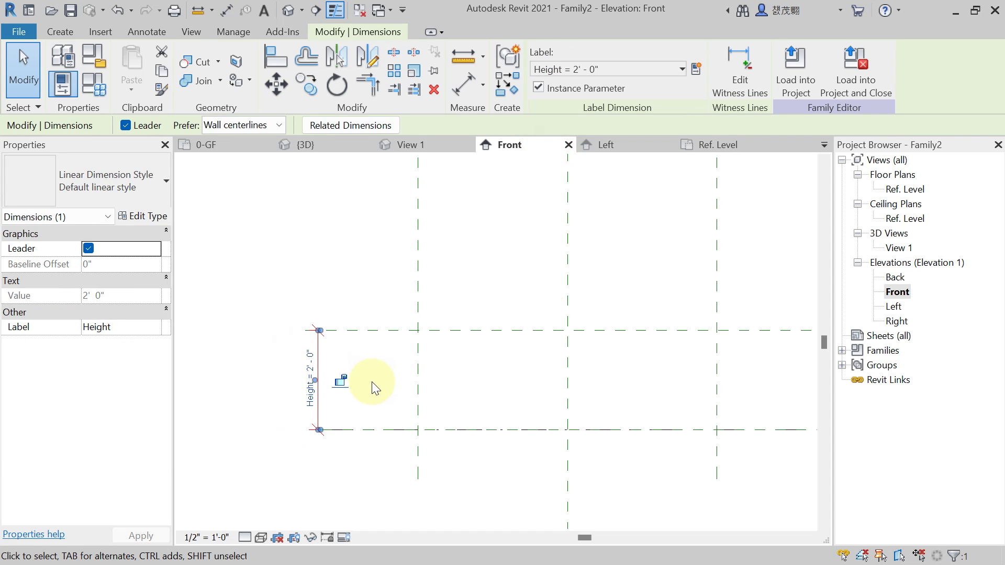
click(281, 370)
scroll(288, 448, down, 3)
Start a solid extrusion in the Ref. Level floor plan and set its Extrusion End to 2'
double_click(891, 189)
scroll(381, 330, up, 2)
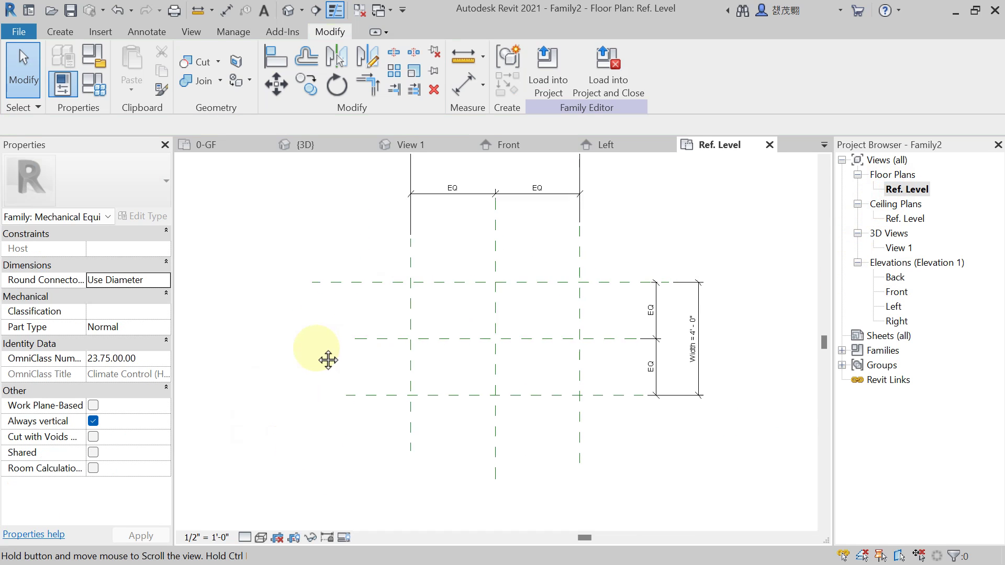
middle_drag(329, 360, 302, 368)
click(60, 31)
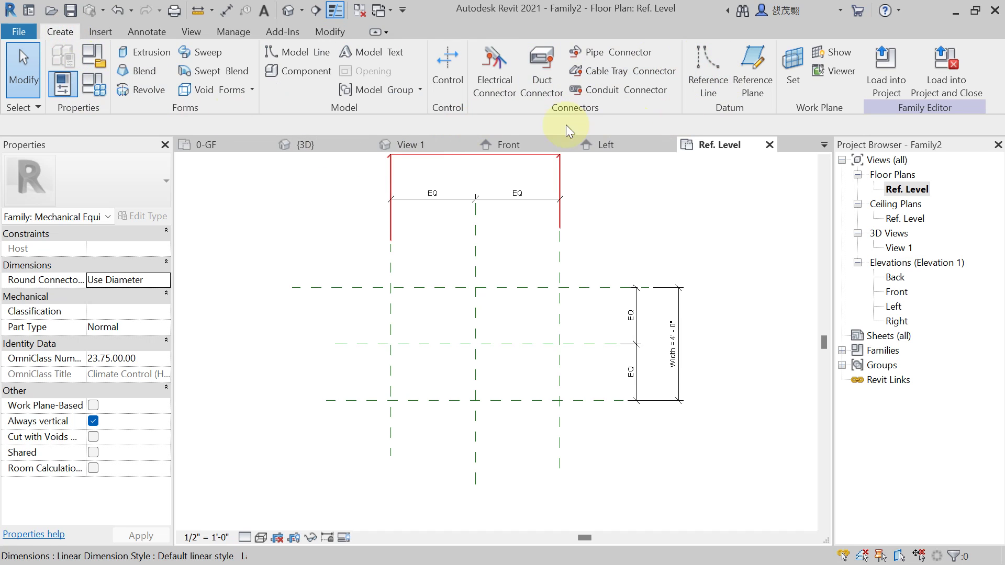
click(148, 58)
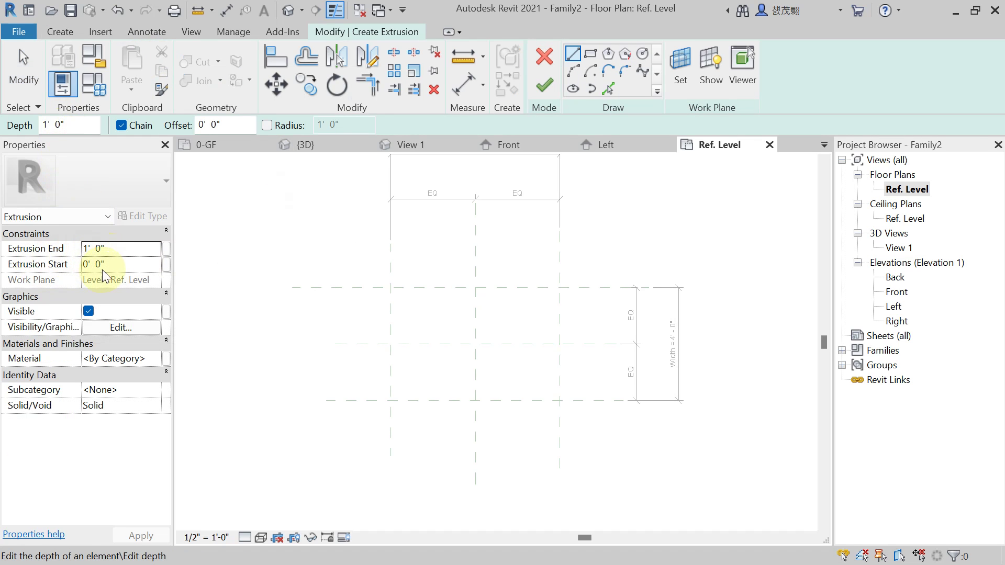
click(128, 250)
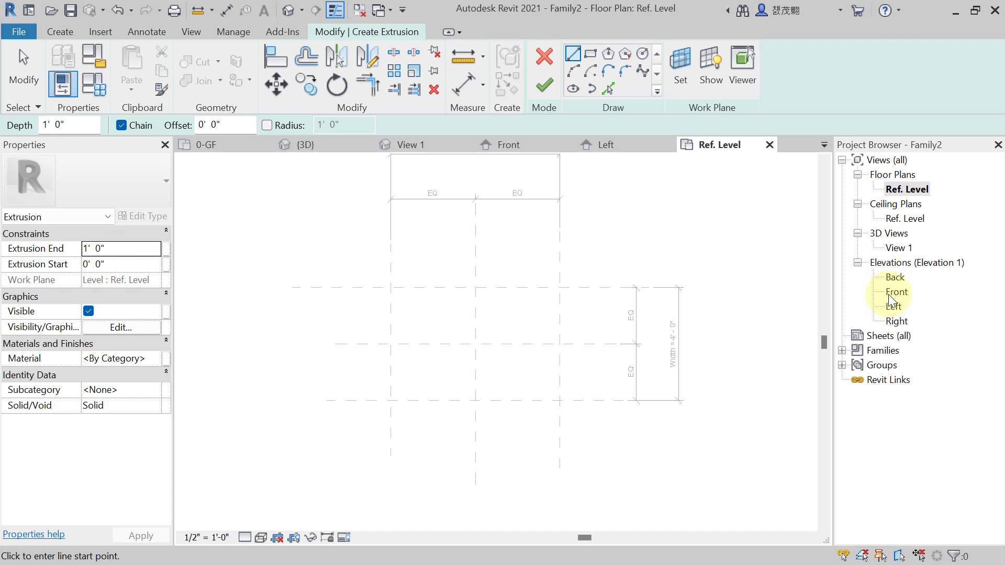
click(116, 253)
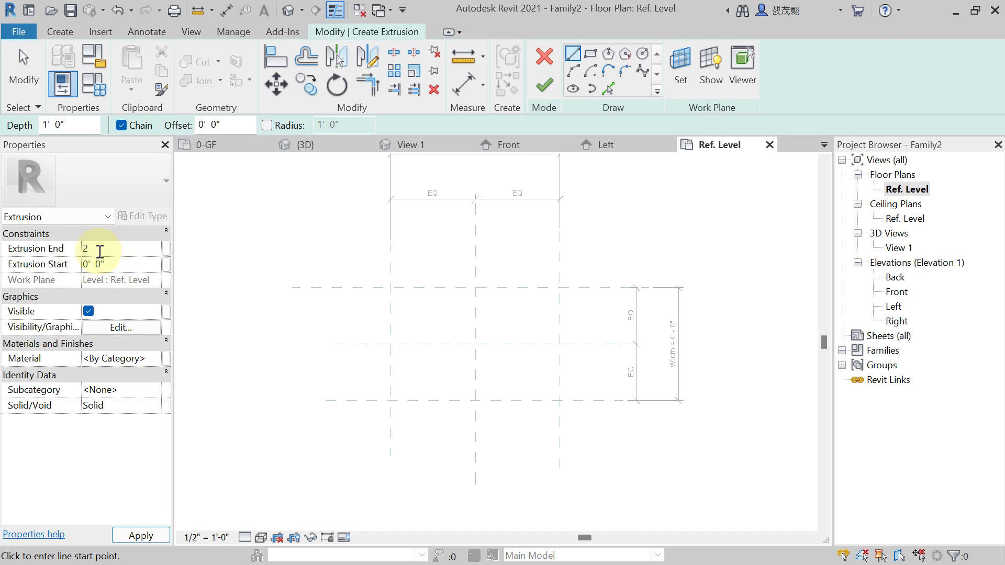
text(2)
middle_drag(363, 254, 353, 285)
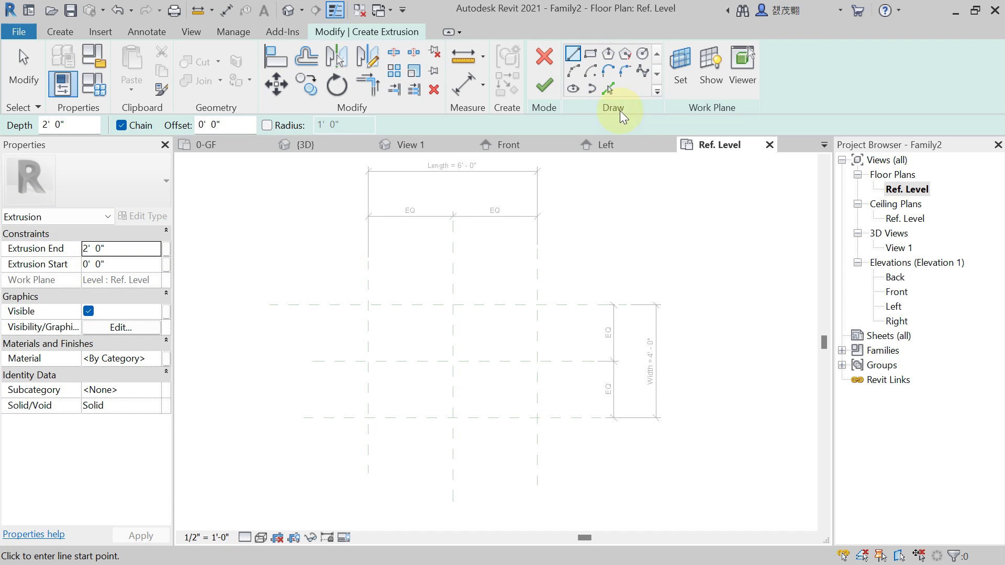
Sketch a 6'-0" by 4'-0" rectangle on the intersections of the outer reference planes and finish the extrusion
click(590, 54)
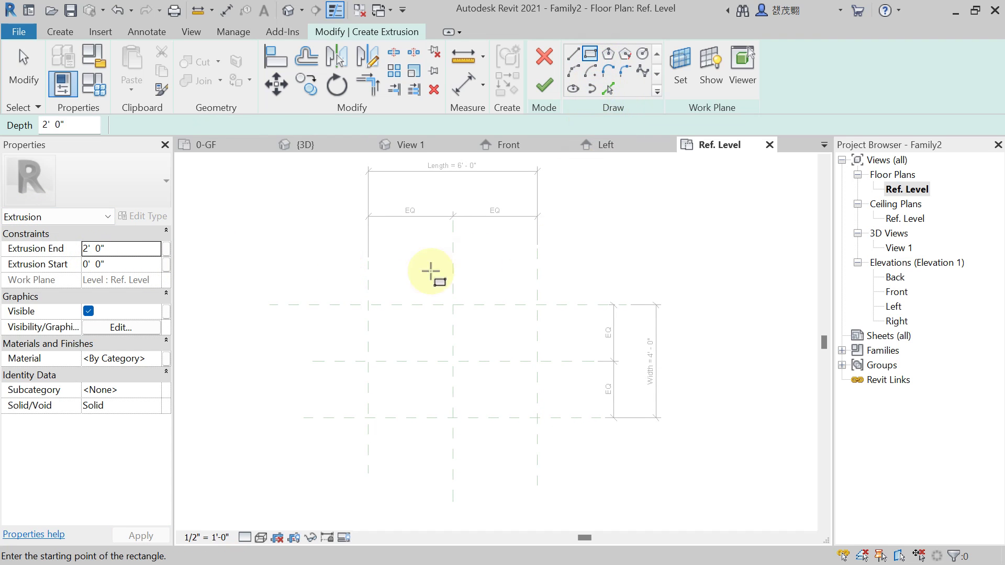
click(368, 304)
click(538, 418)
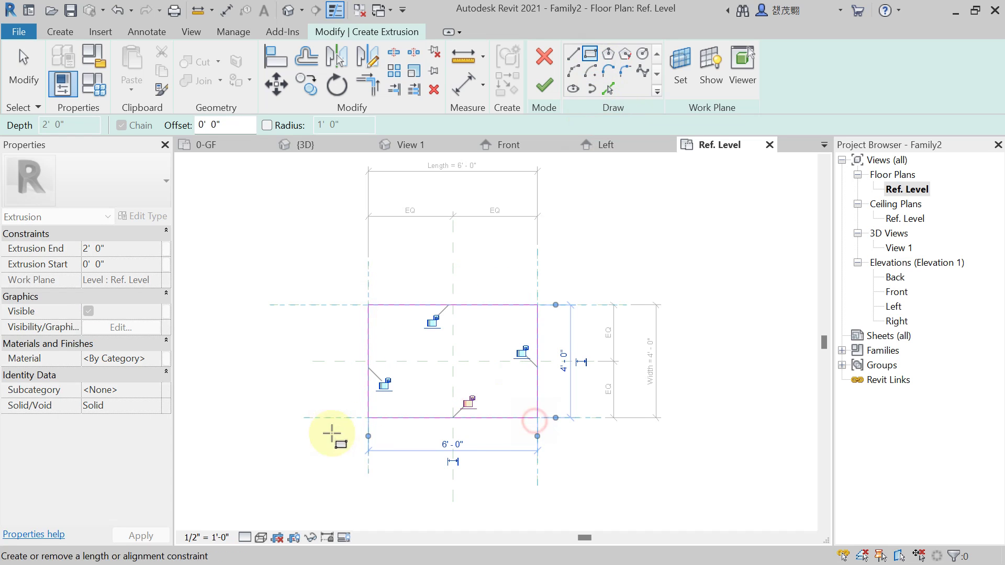
click(544, 85)
double_click(896, 293)
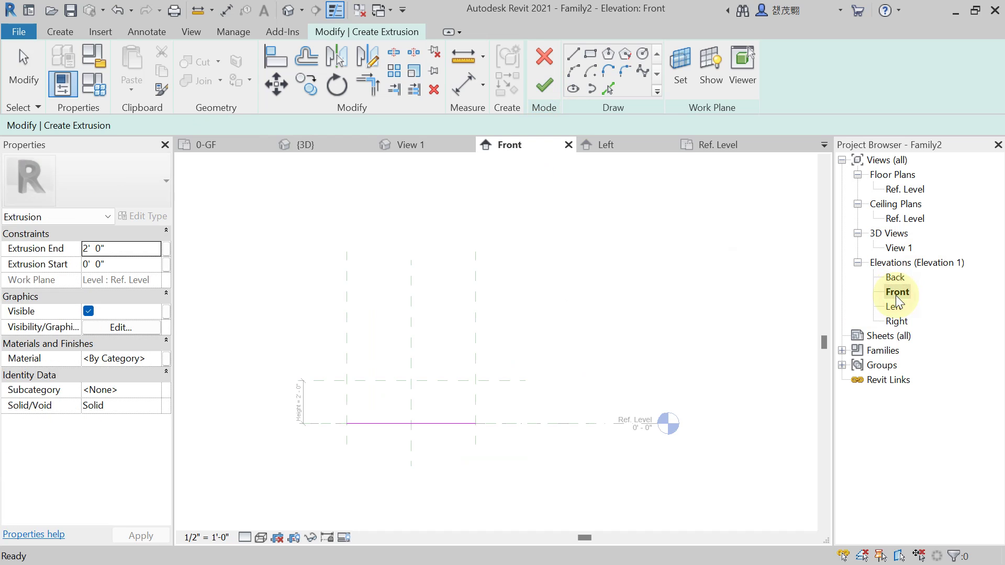
double_click(904, 190)
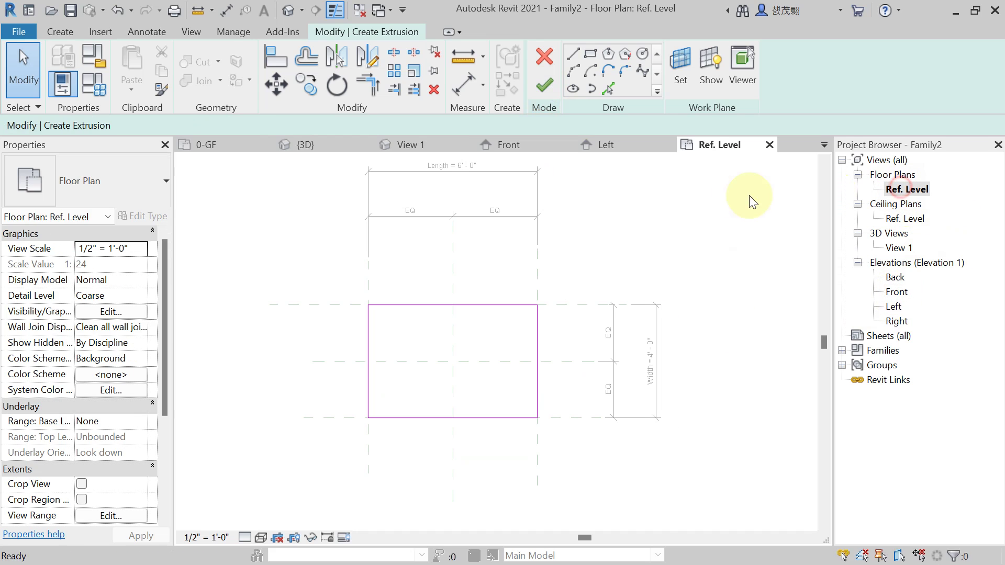
click(544, 84)
Check the extrusion against the reference planes in the Front elevation and the Ref. Level floor plan
click(896, 278)
double_click(896, 293)
click(348, 417)
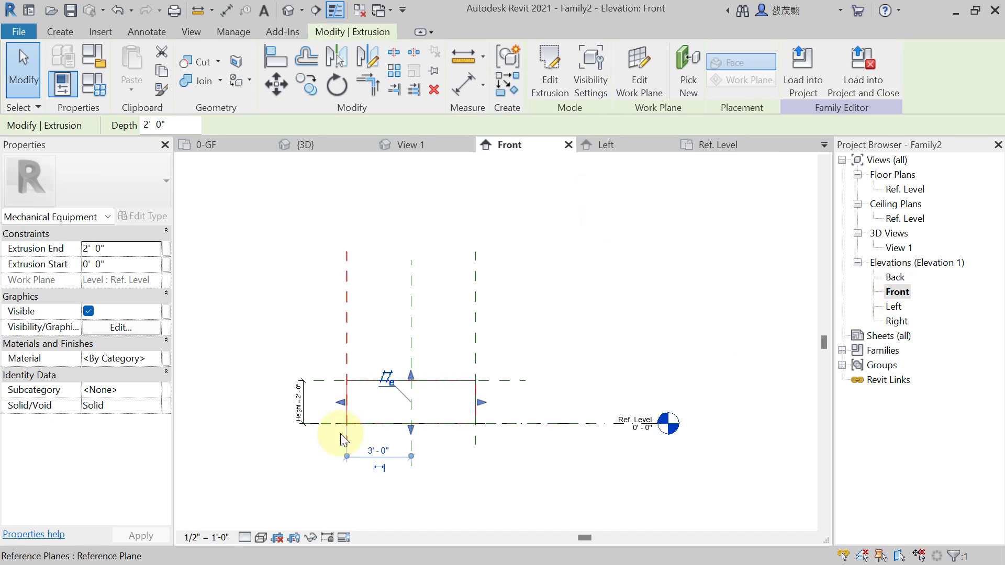
double_click(896, 189)
click(409, 302)
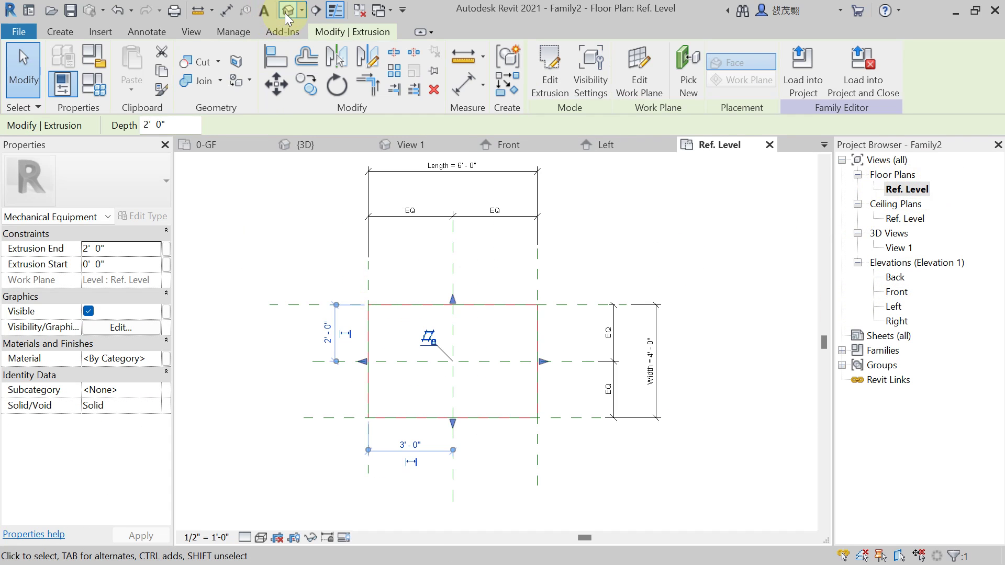
Display the extrusion in the default 3D view with Fine detail level and Shaded visual style
click(287, 12)
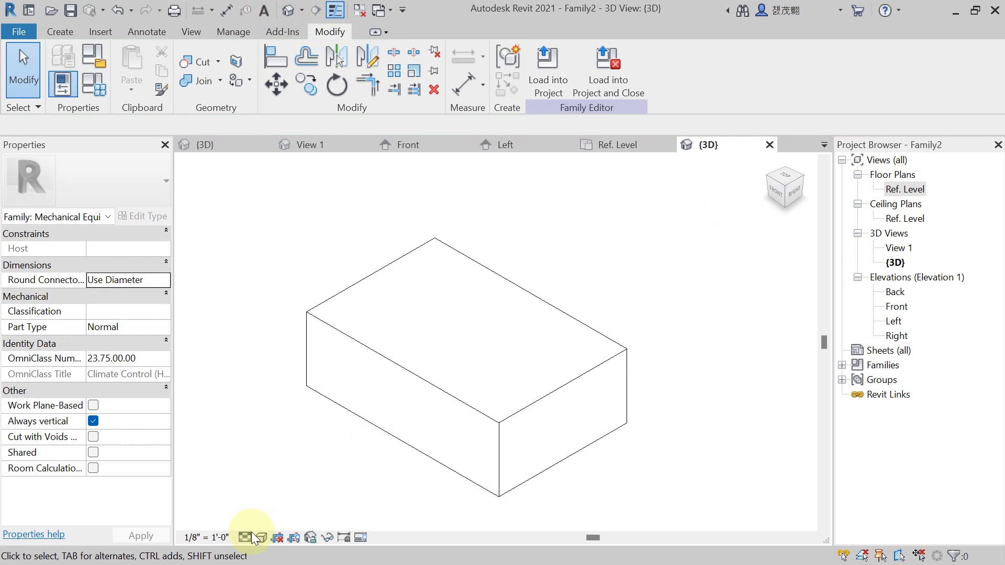
click(250, 535)
click(256, 524)
click(260, 537)
click(285, 491)
shift+middle_drag(552, 406, 486, 406)
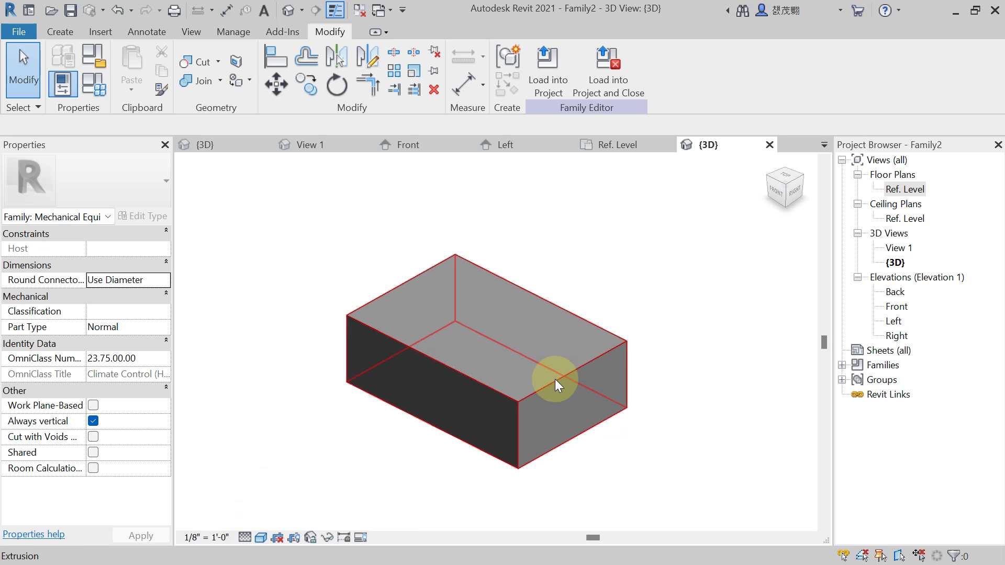
shift+middle_drag(413, 441, 444, 417)
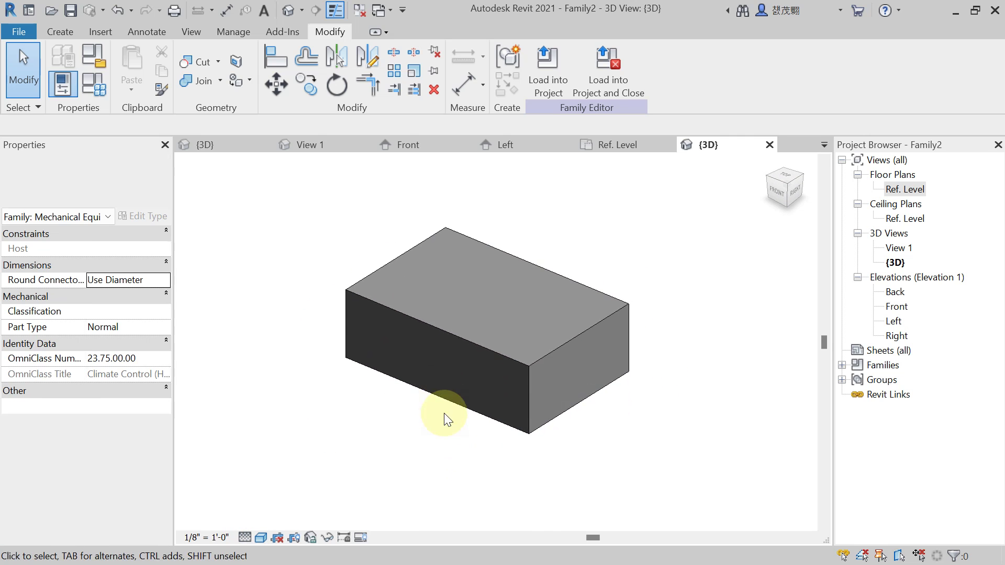
mouse_move(308, 314)
middle_down()
mouse_move(323, 332)
mouse_move(315, 320)
middle_up()
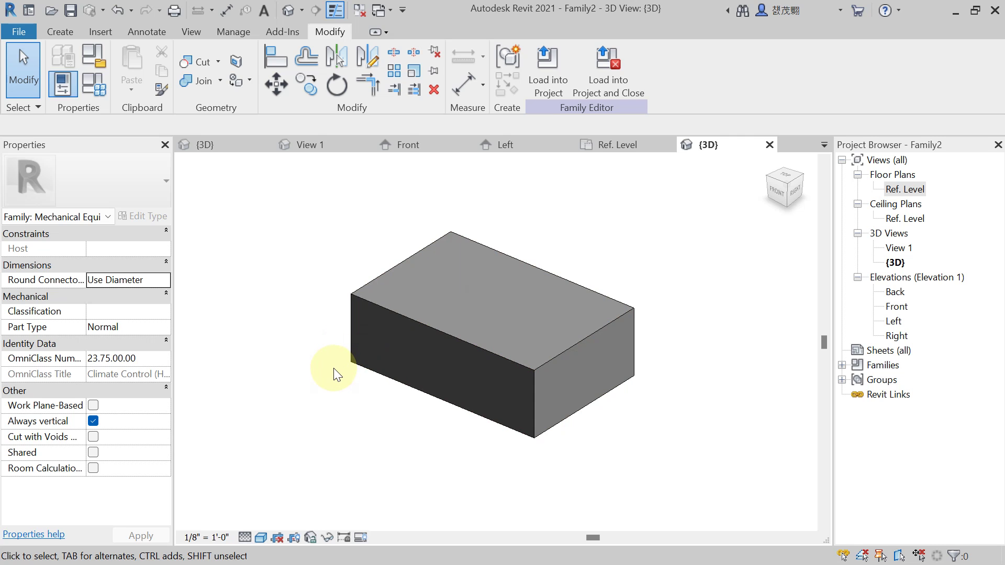
Open the material selection for the extrusion and search the asset library for "concrete"
click(427, 325)
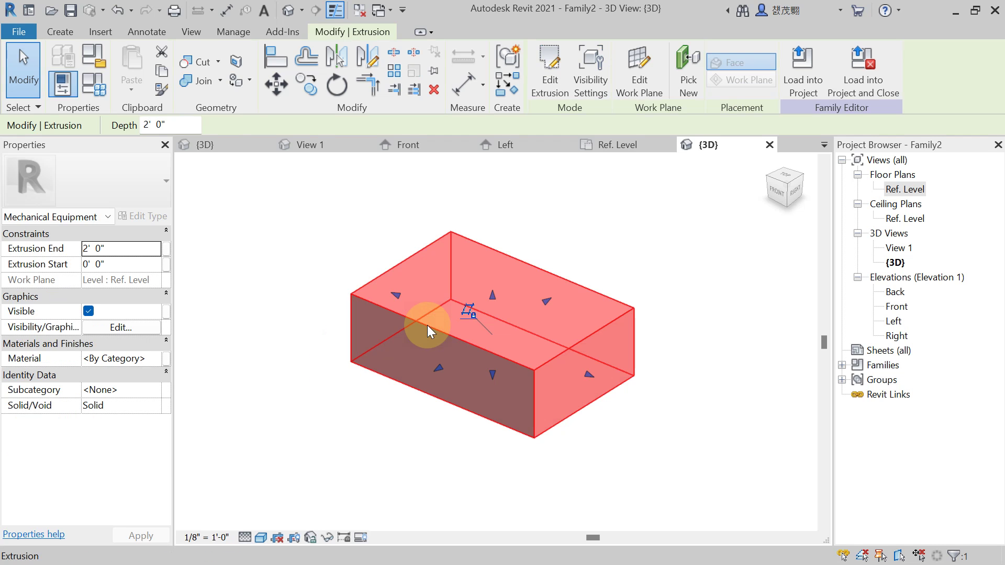
click(155, 360)
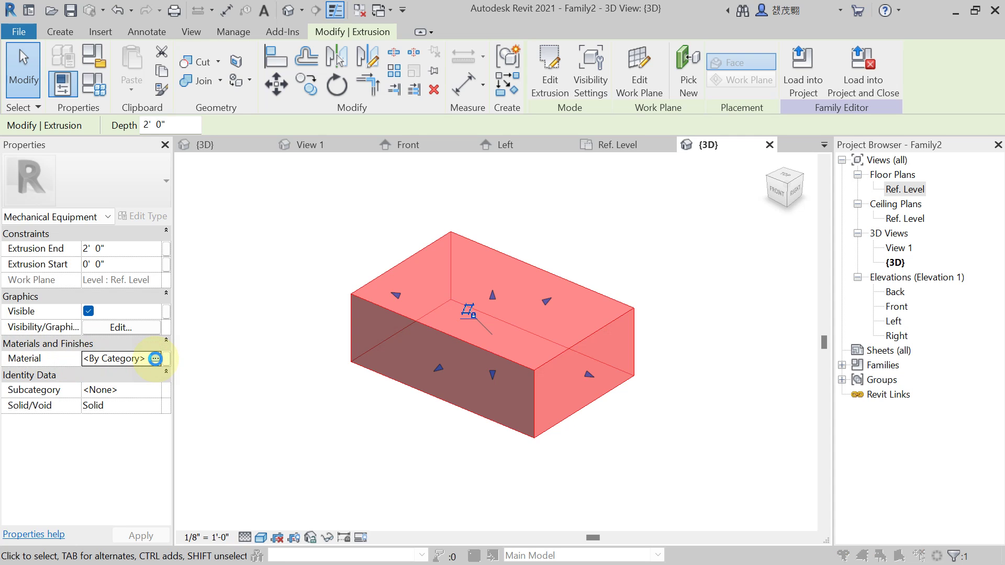
click(155, 359)
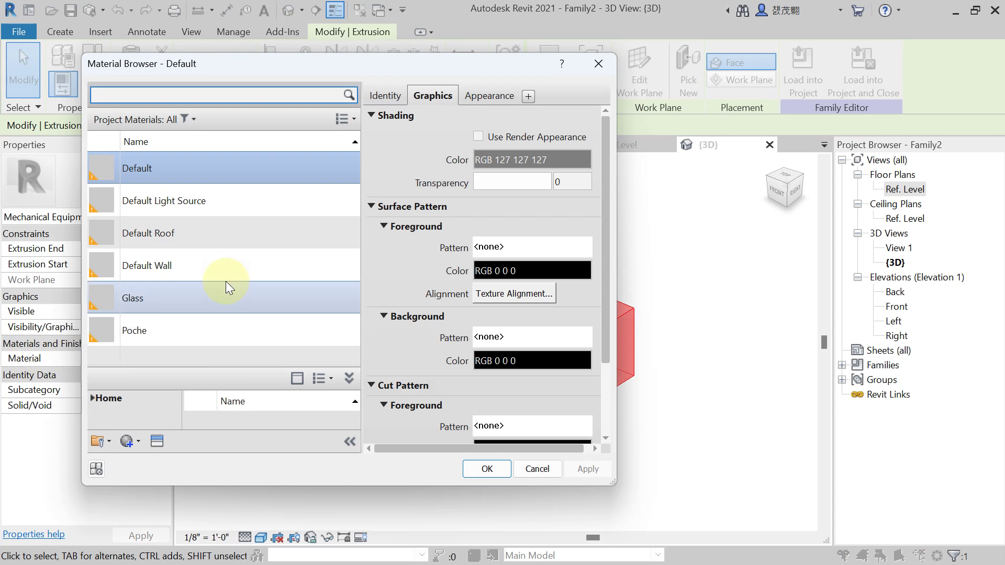
click(158, 443)
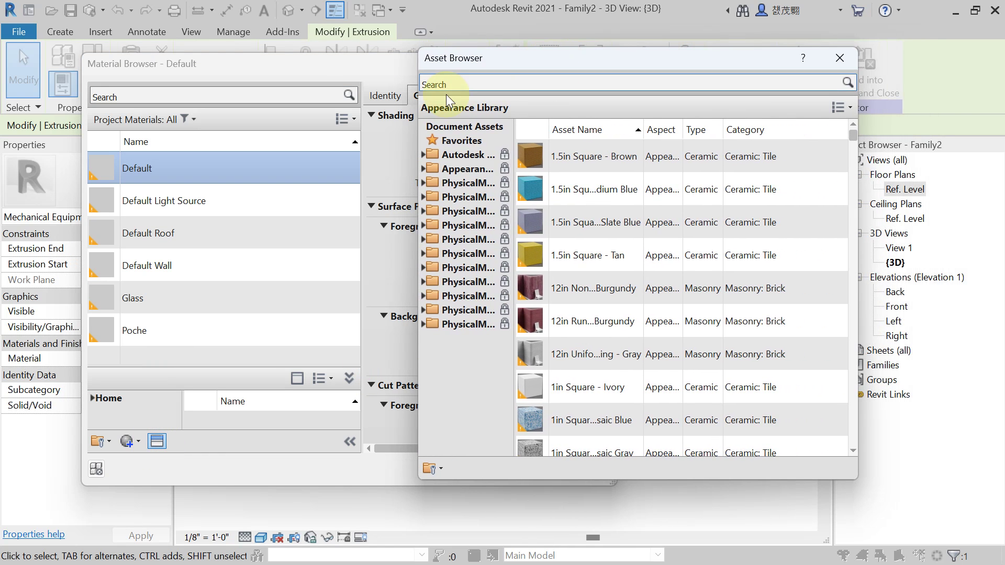
click(456, 83)
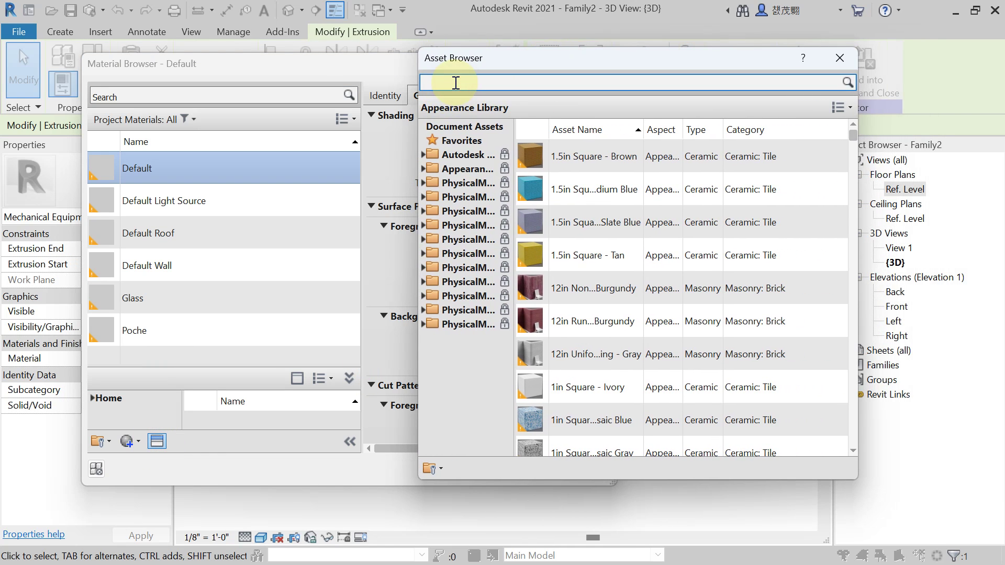
text(conc)
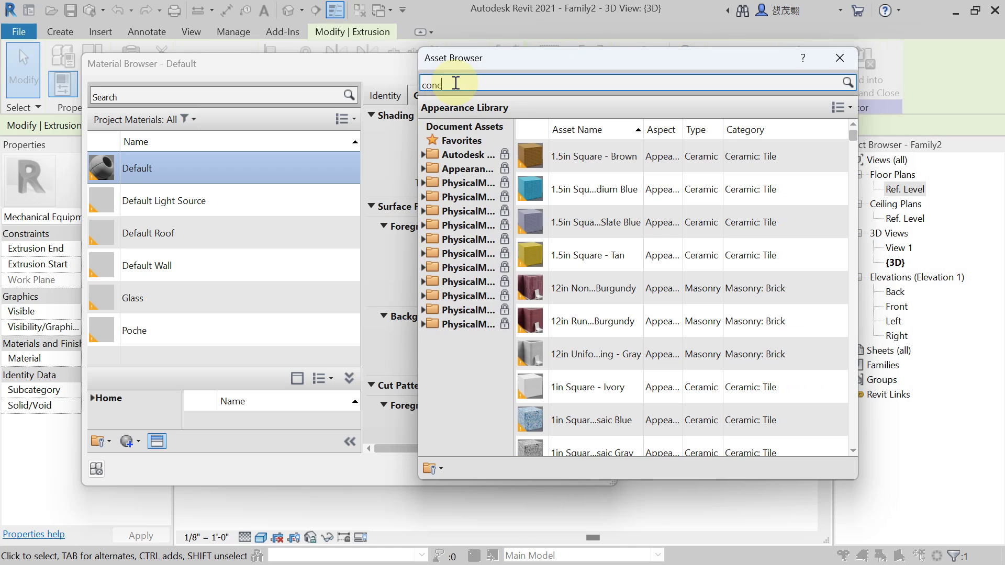
text(rete)
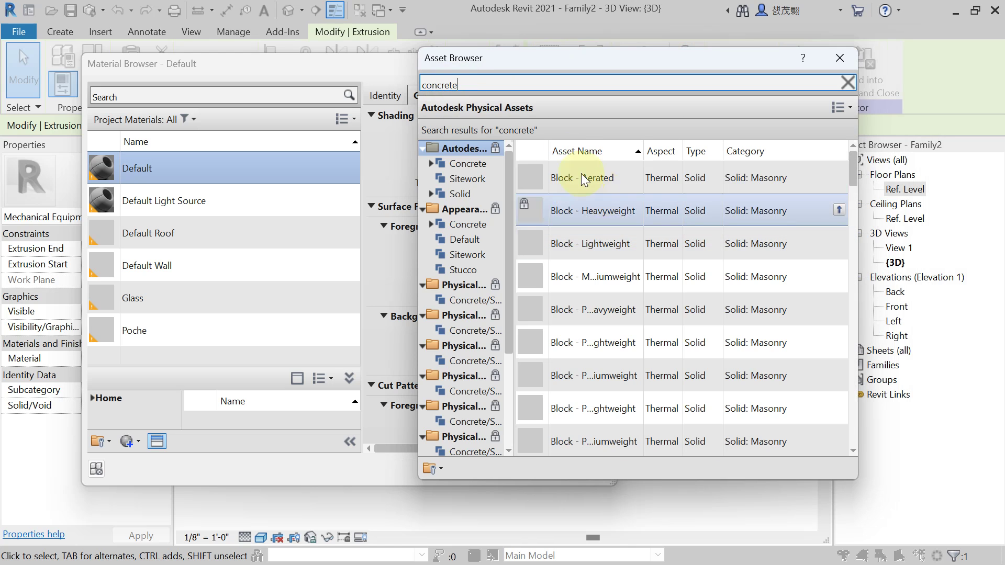
Give the Default material the precast grey wall-height concrete appearance asset and apply the change
scroll(570, 211, down, 5)
scroll(566, 230, down, 5)
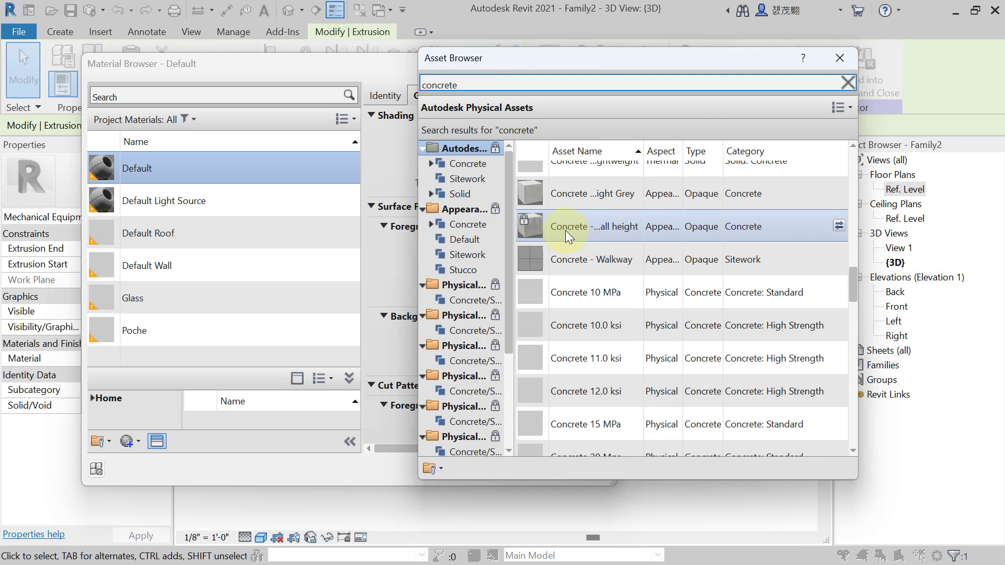
scroll(566, 231, up, 1)
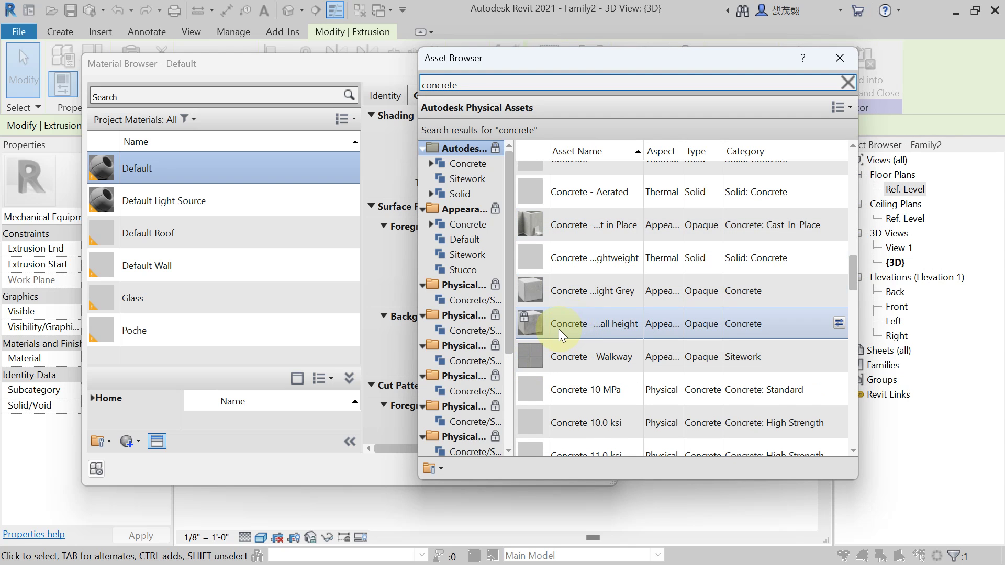
scroll(562, 300, up, 1)
drag(572, 58, 733, 39)
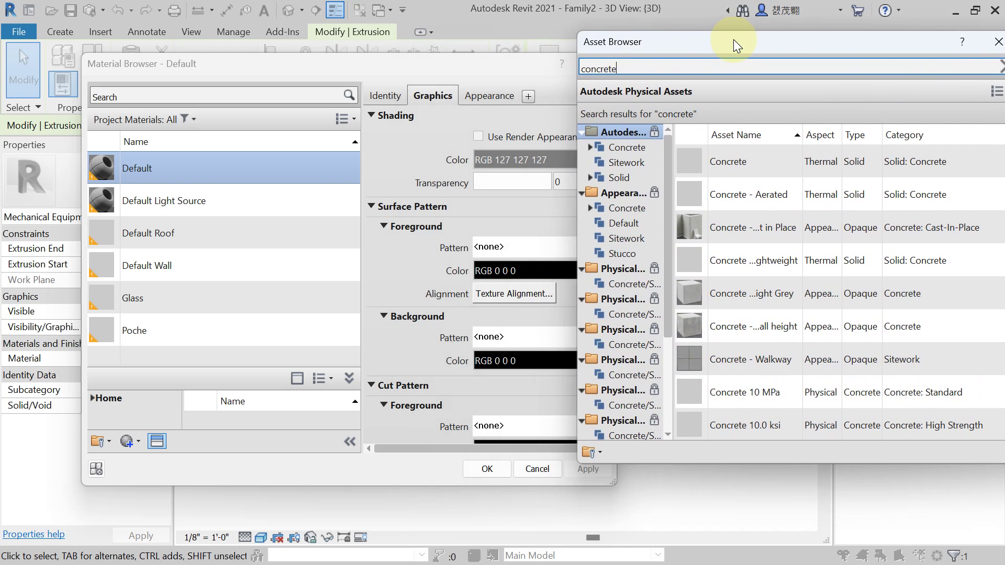
double_click(725, 325)
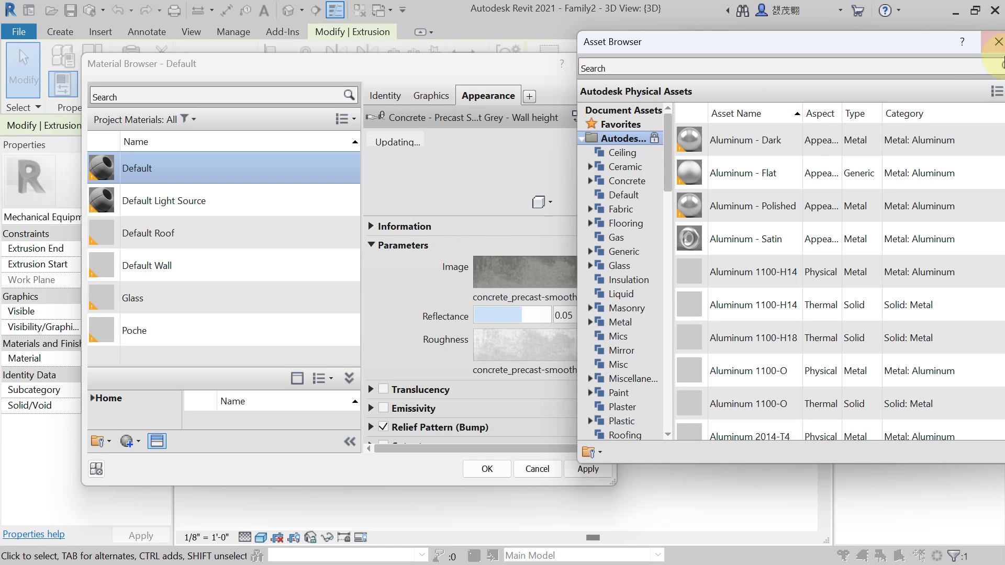
click(999, 42)
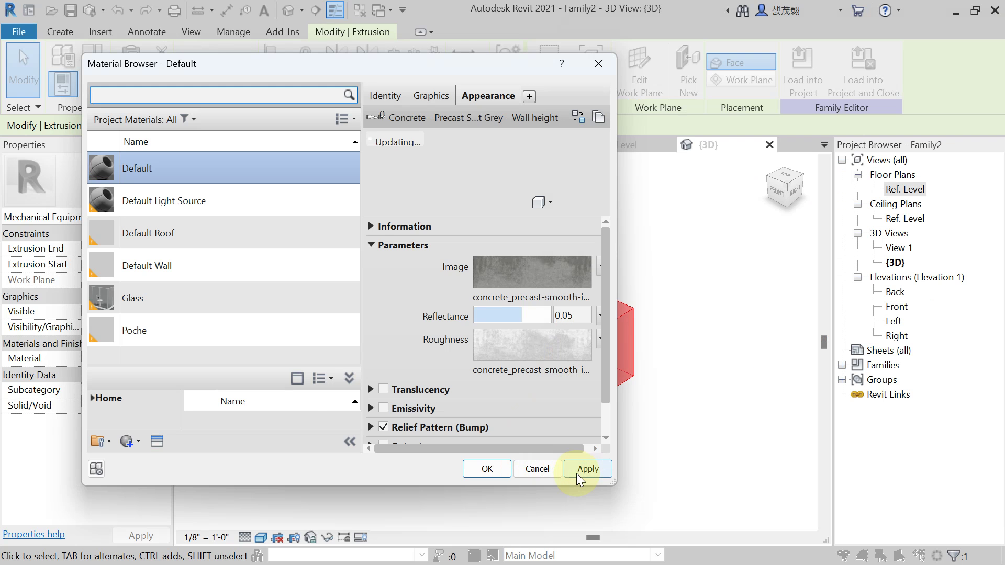
click(576, 471)
click(487, 469)
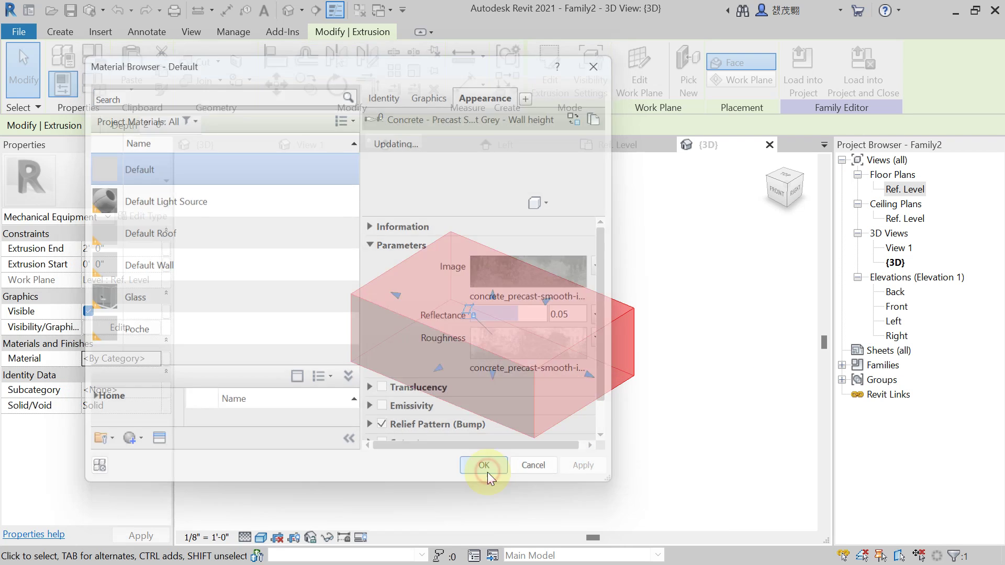
click(659, 447)
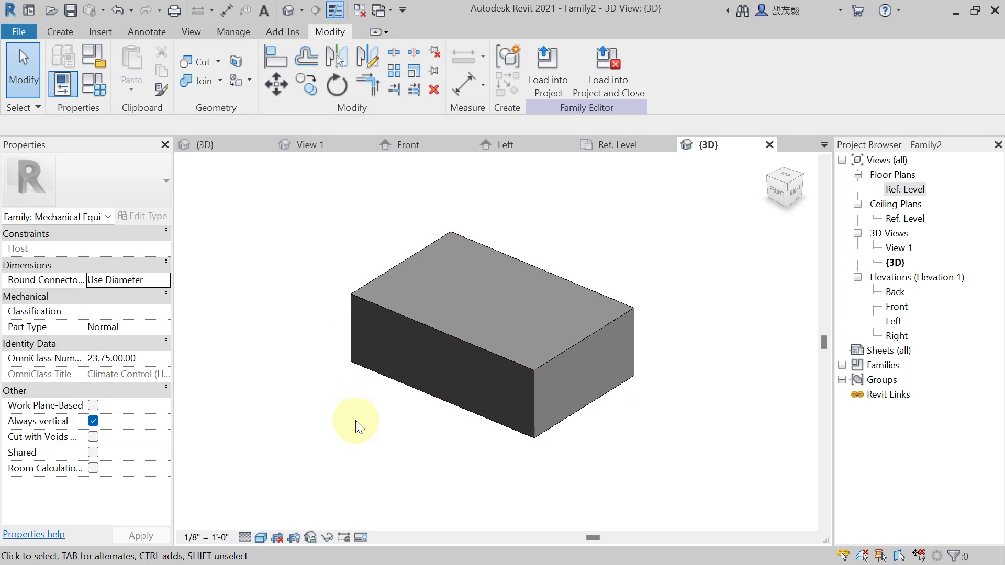
Set the 3D view's visual style to Realistic
scroll(399, 434, down, 1)
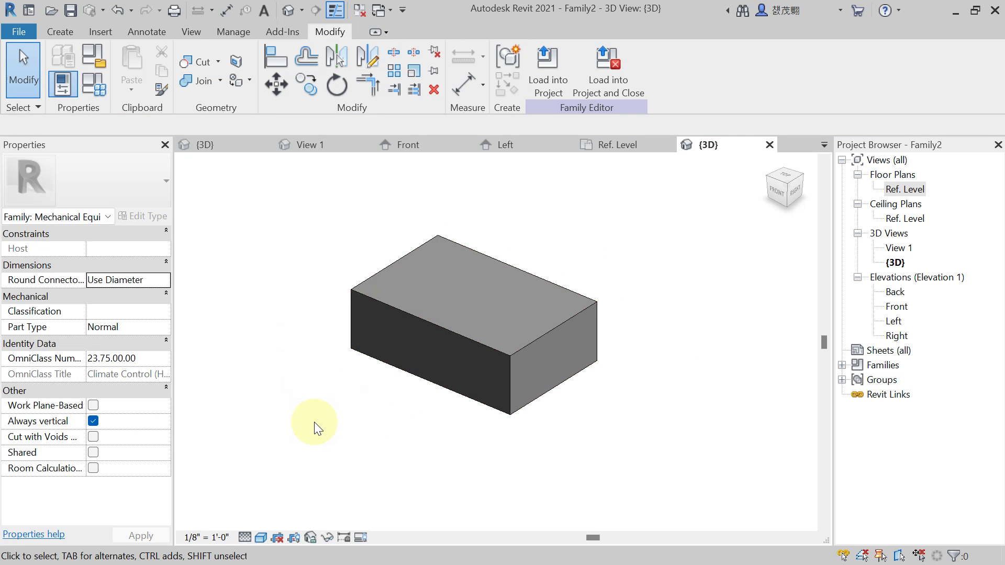
click(261, 538)
click(353, 520)
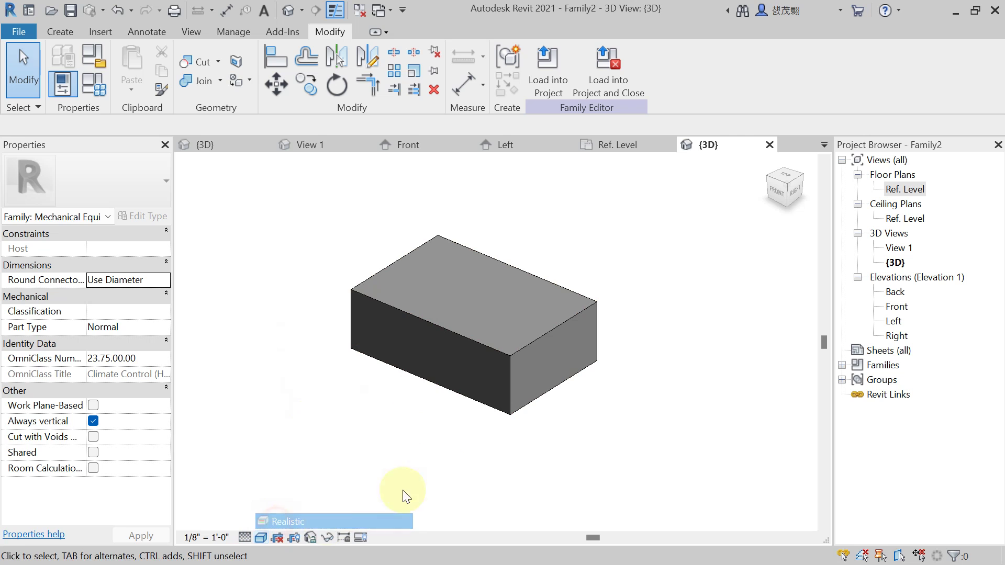
Inspect the concrete texture on the box from another side and set the 3D view's visual style back to Shaded
scroll(494, 387, up, 2)
shift+middle_drag(587, 375, 686, 429)
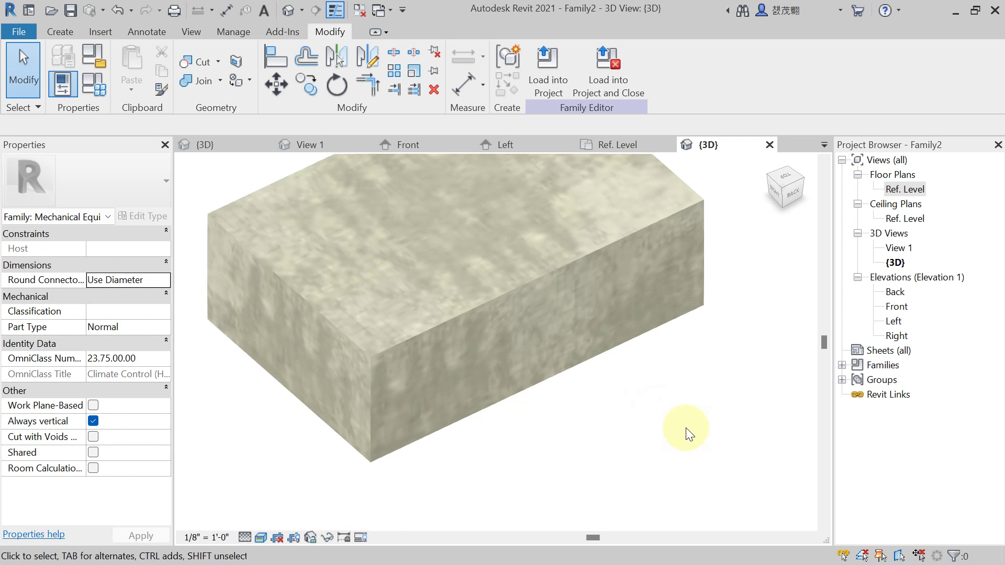
scroll(486, 361, up, 2)
scroll(494, 369, down, 1)
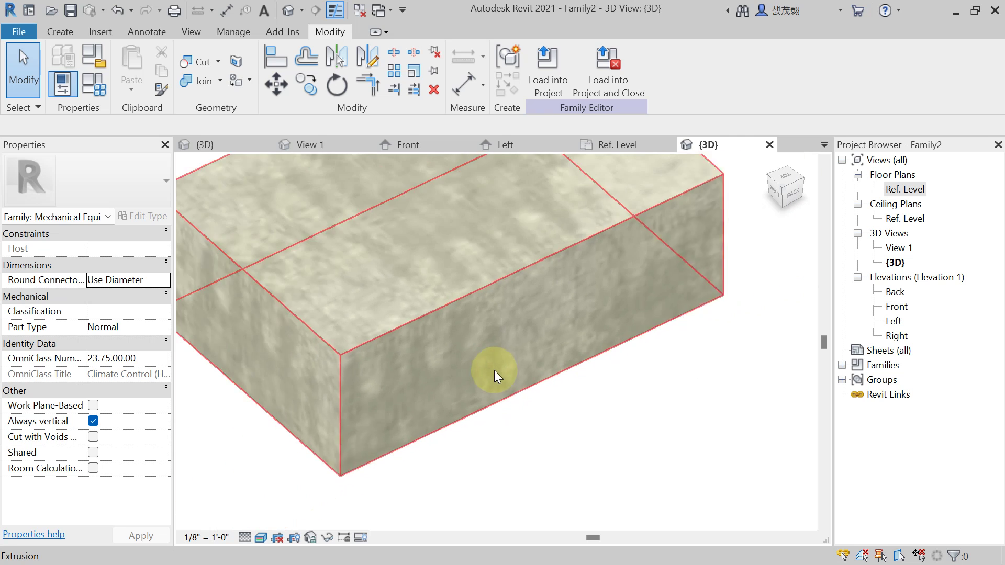
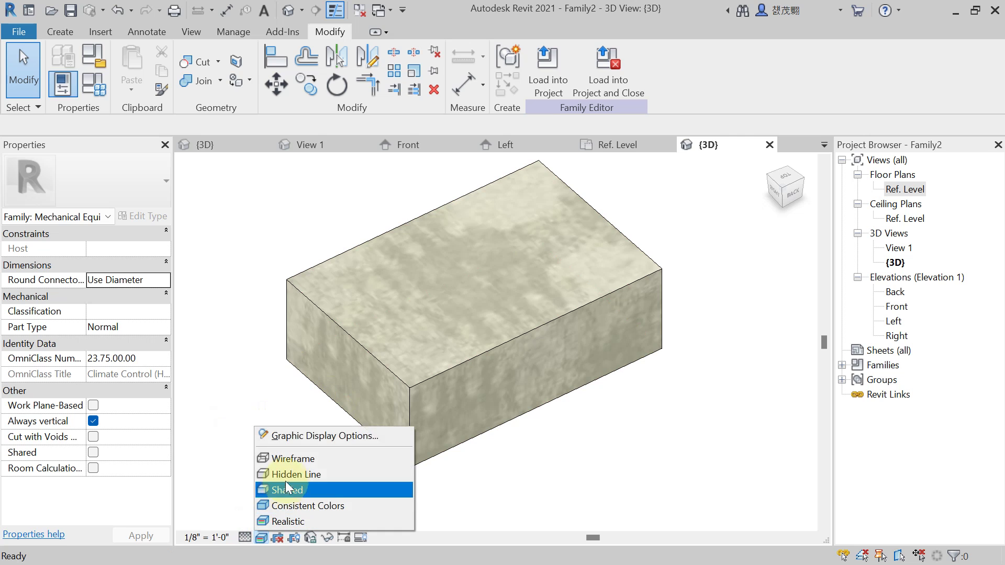
click(286, 489)
scroll(288, 354, down, 1)
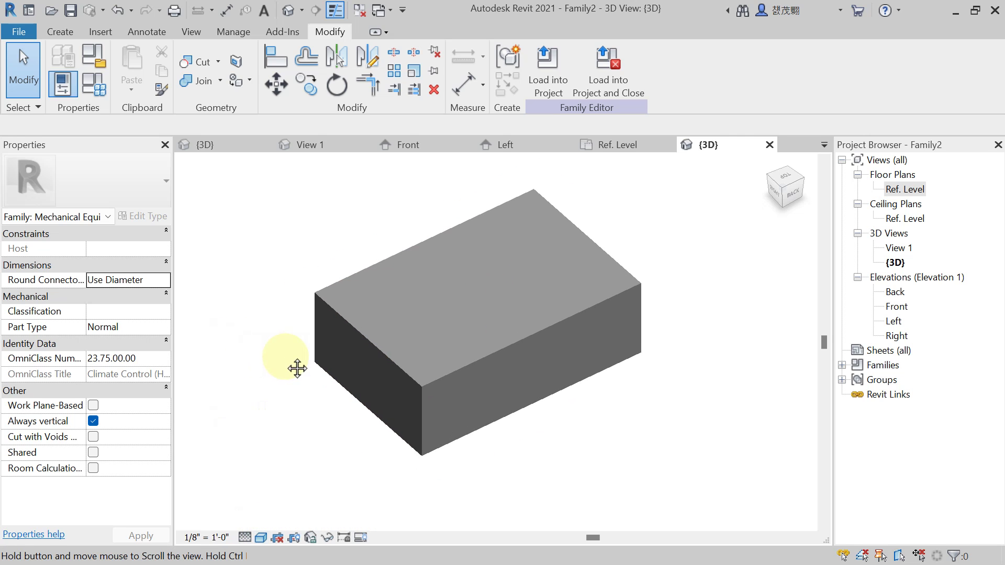
Save the family to the Desktop as a family file named Plinth
click(22, 34)
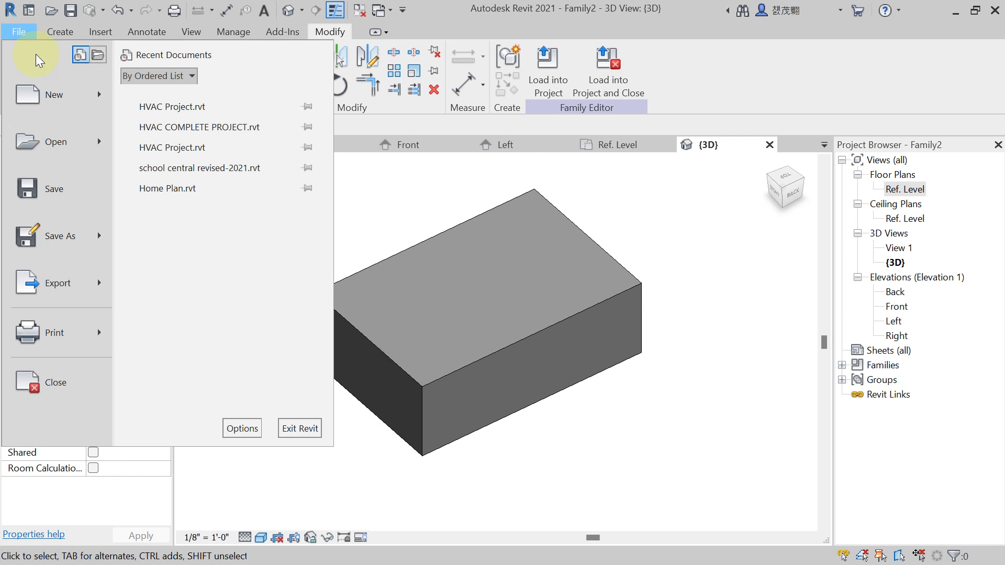
mouse_move(65, 249)
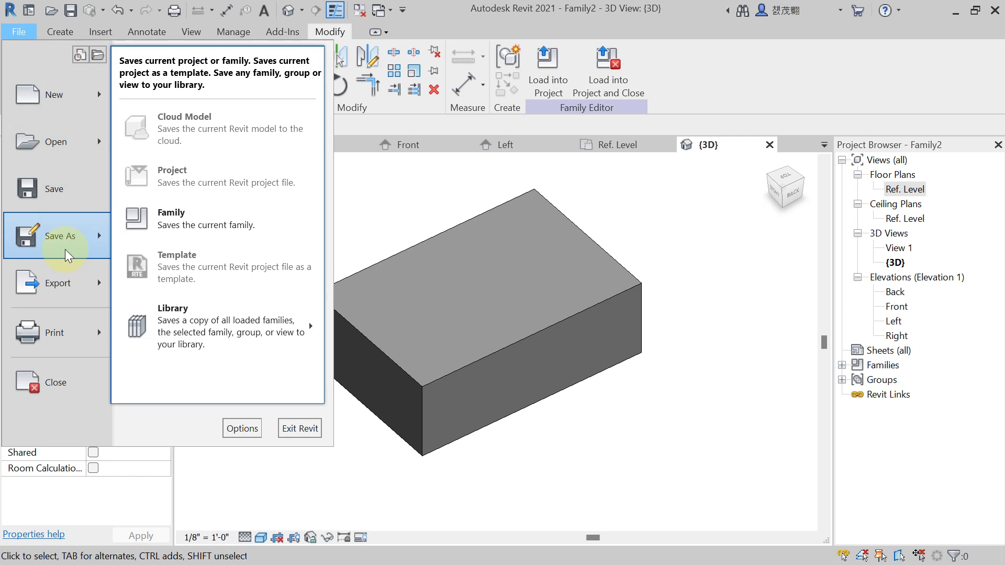
click(198, 232)
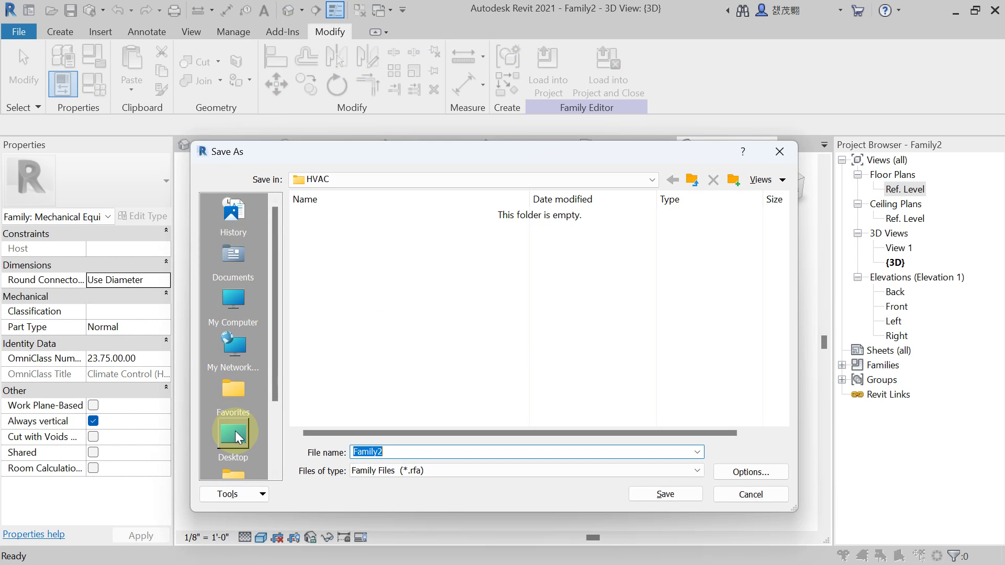
click(235, 435)
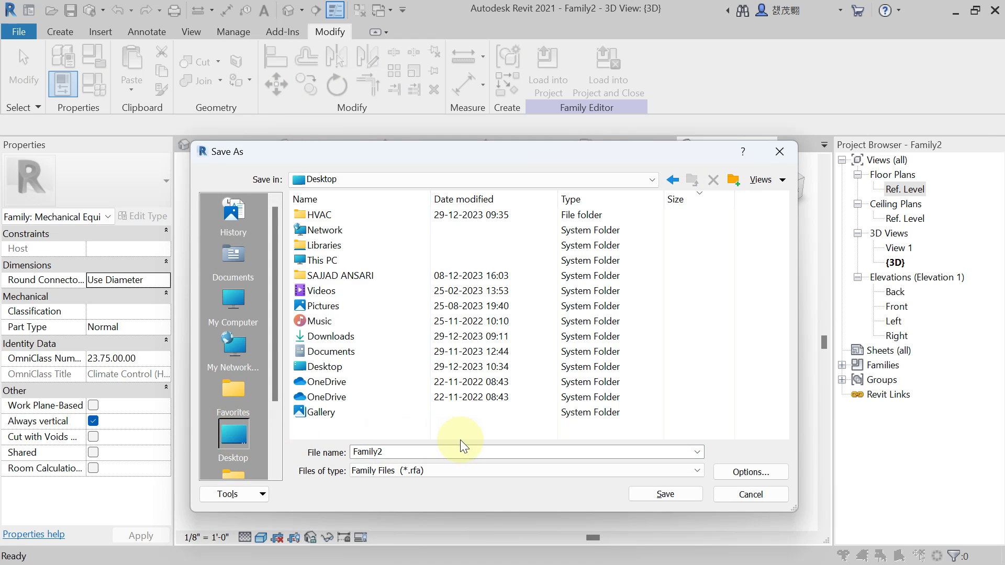
double_click(424, 448)
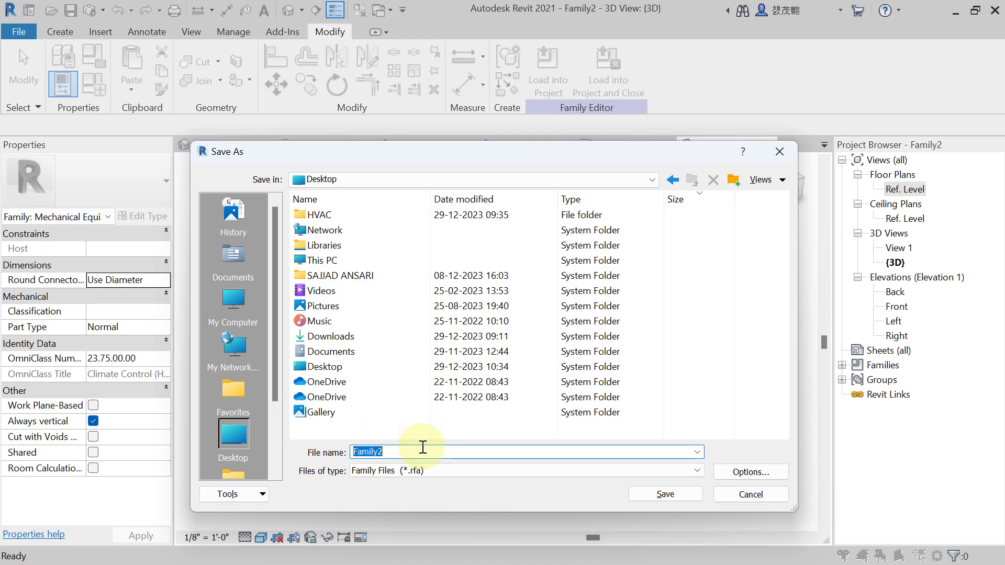
text(Plinth)
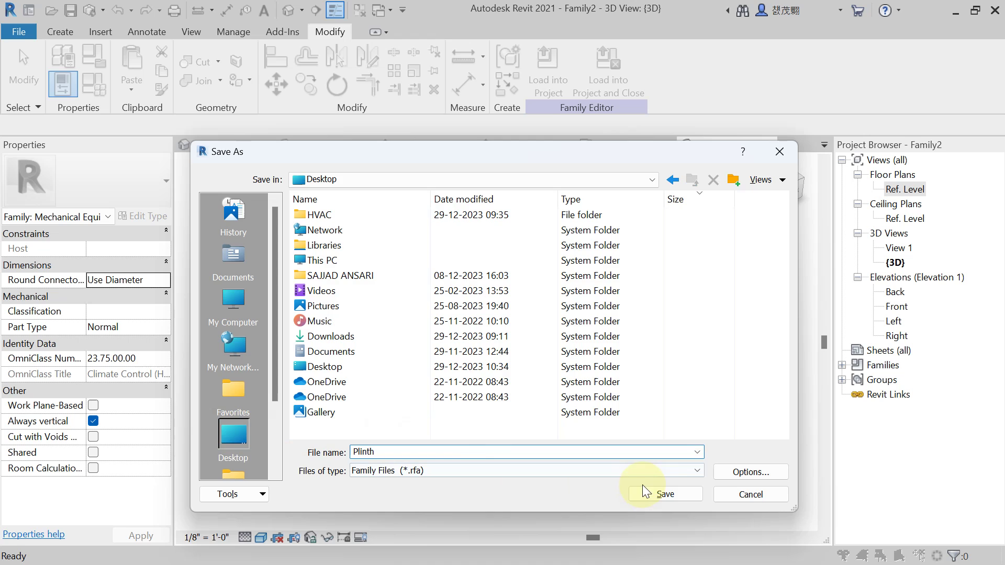
click(651, 492)
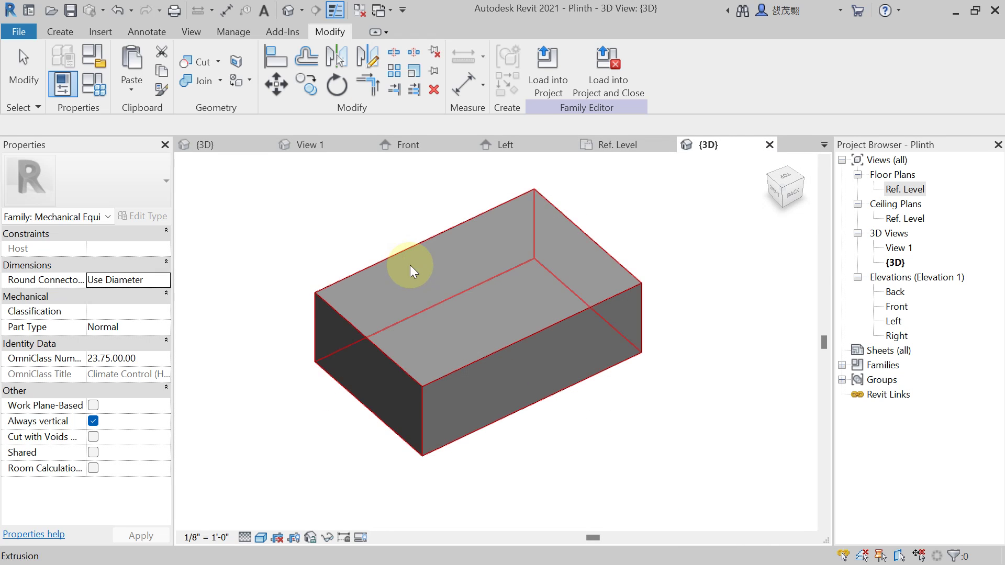
Load the Plinth family into the HVAC project without placing it, and widen the Project Browser to show the full view names
click(598, 86)
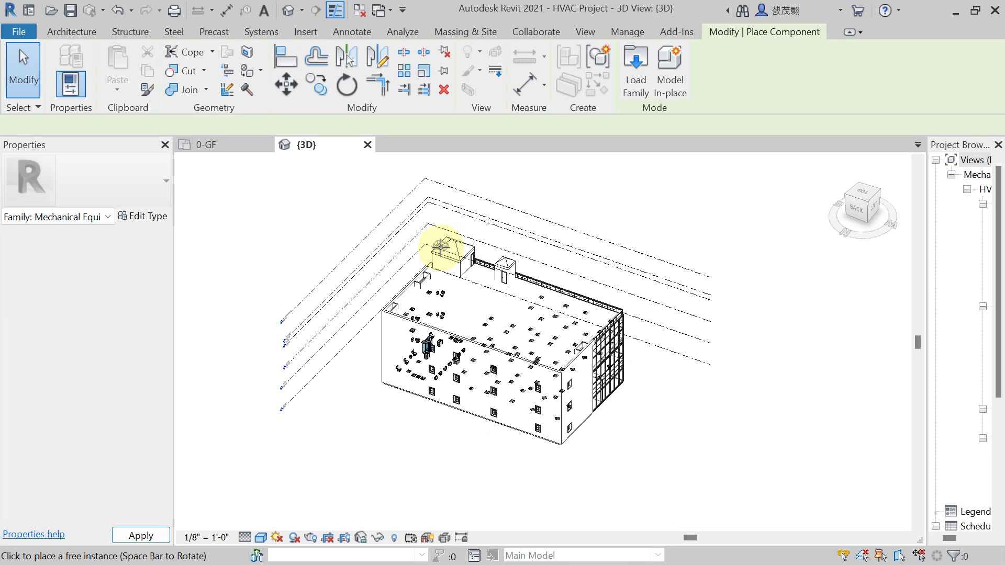
key(Escape)
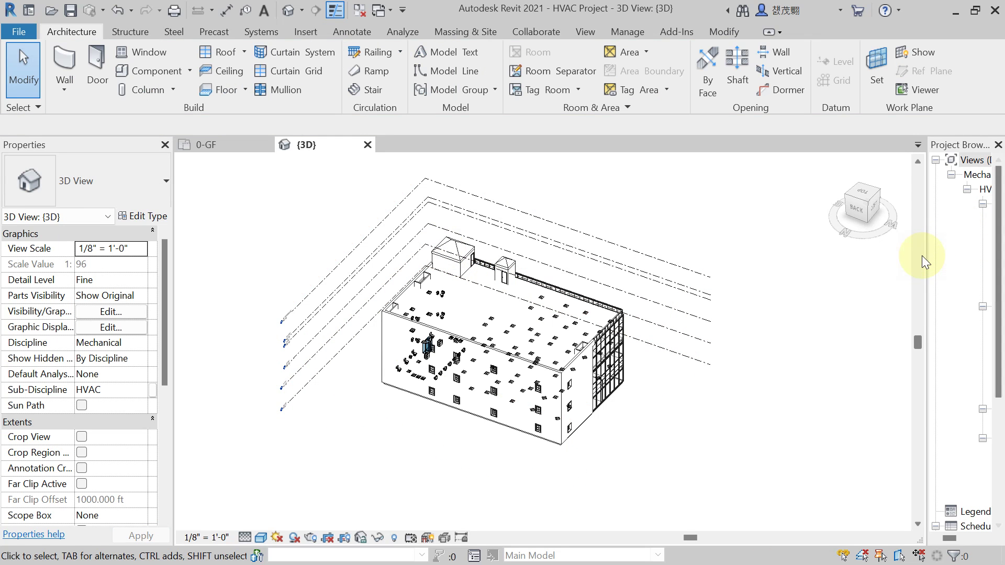
click(931, 250)
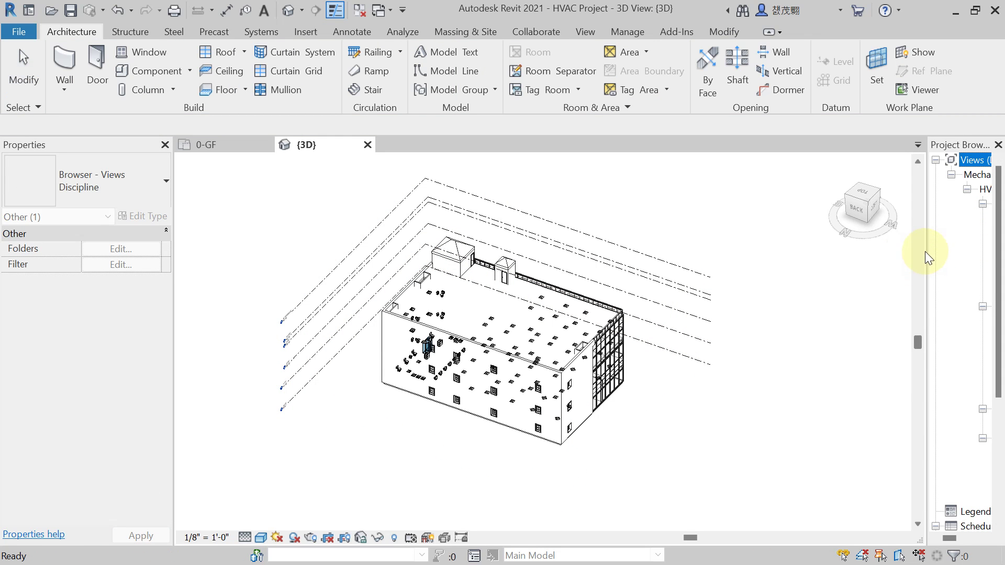
drag(925, 251, 844, 275)
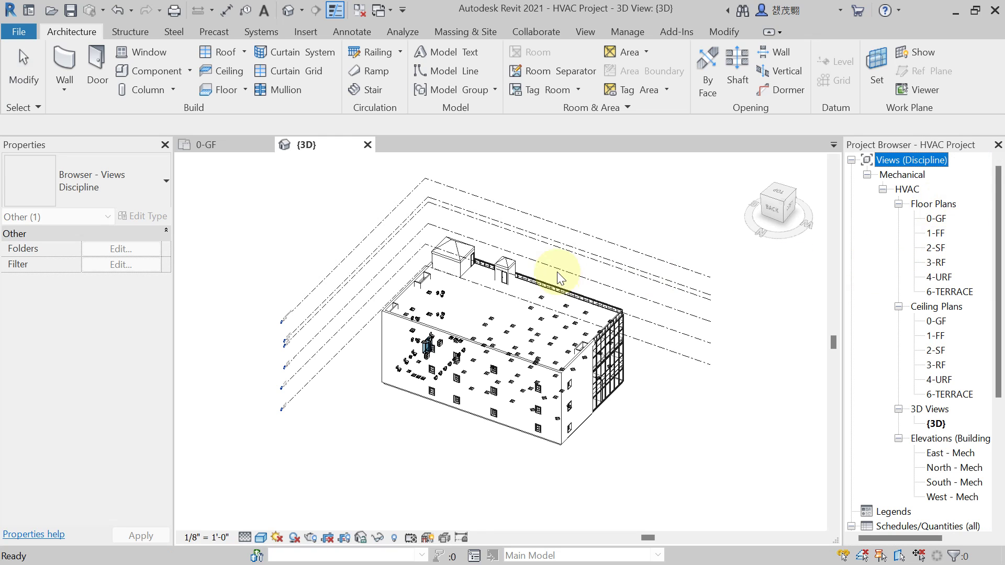
Look over the building's roof in 3D and open the 3-RF floor plan with the whole grid in view
scroll(561, 274, down, 1)
click(686, 292)
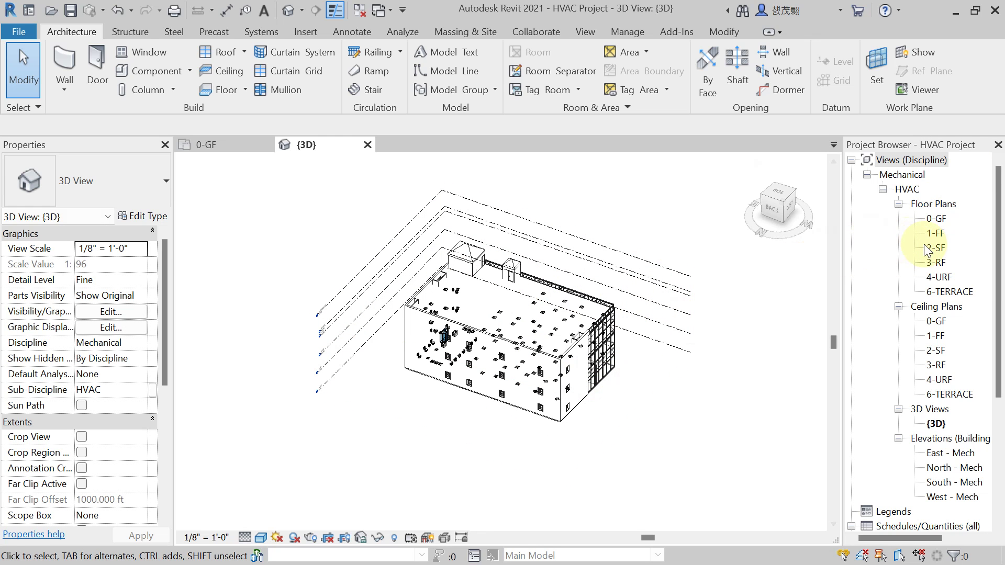
middle_drag(706, 287, 674, 295)
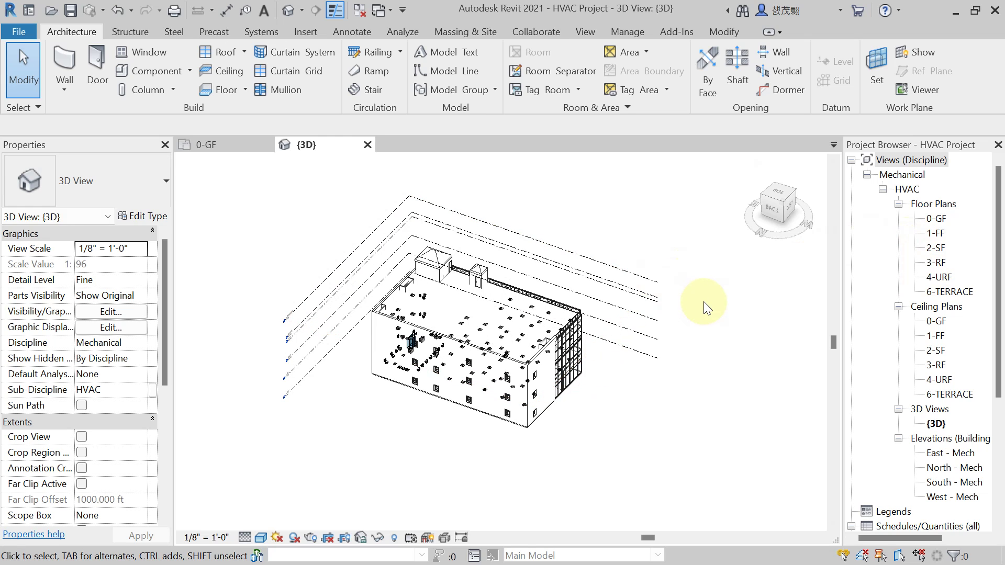
scroll(471, 294, up, 4)
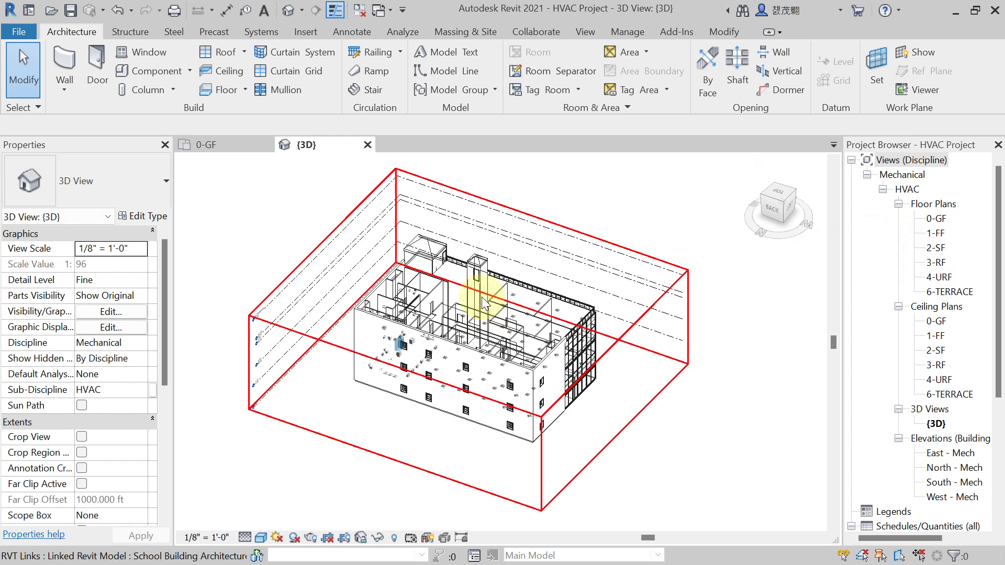
middle_drag(471, 295, 410, 322)
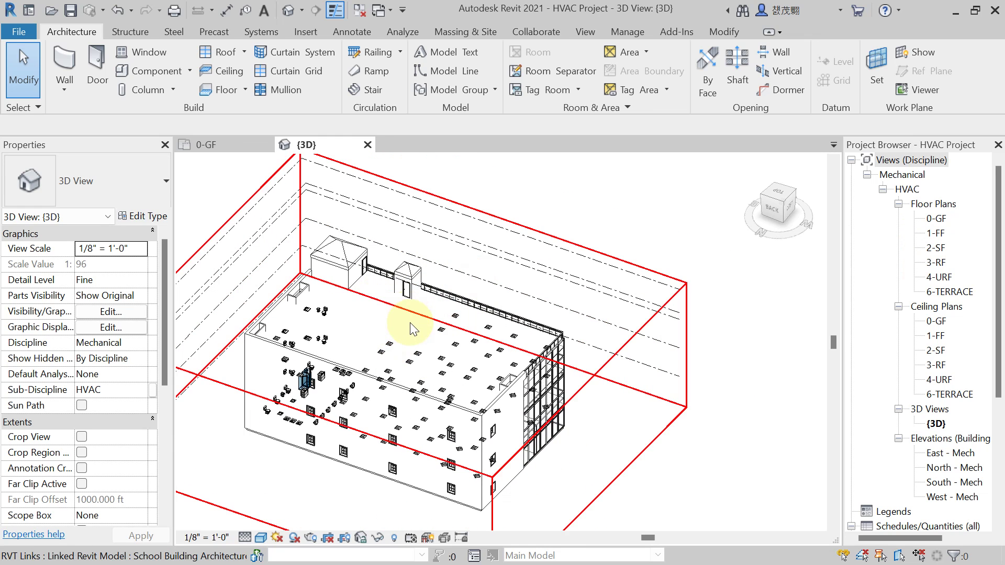
double_click(940, 265)
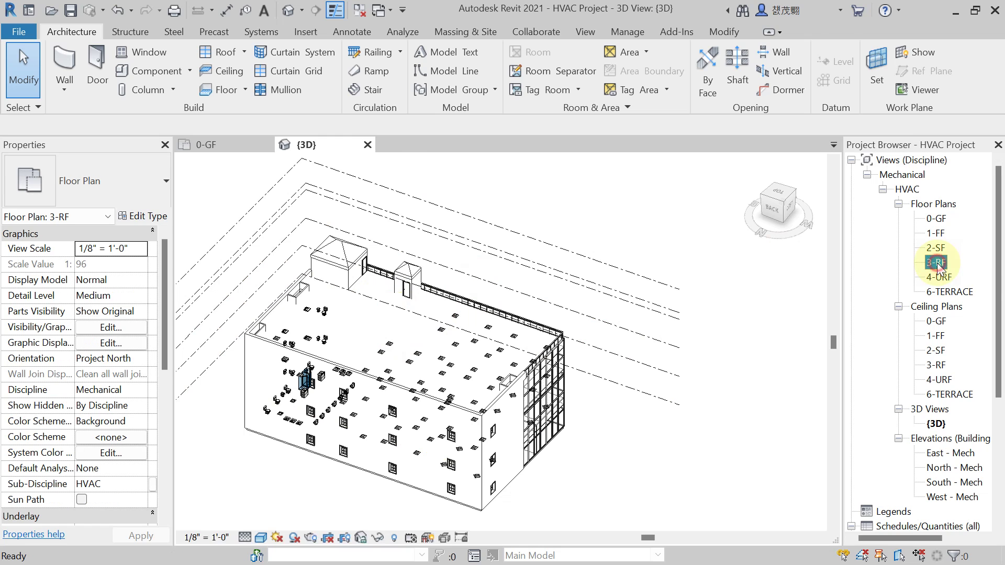
scroll(494, 334, up, 1)
middle_drag(495, 334, 429, 321)
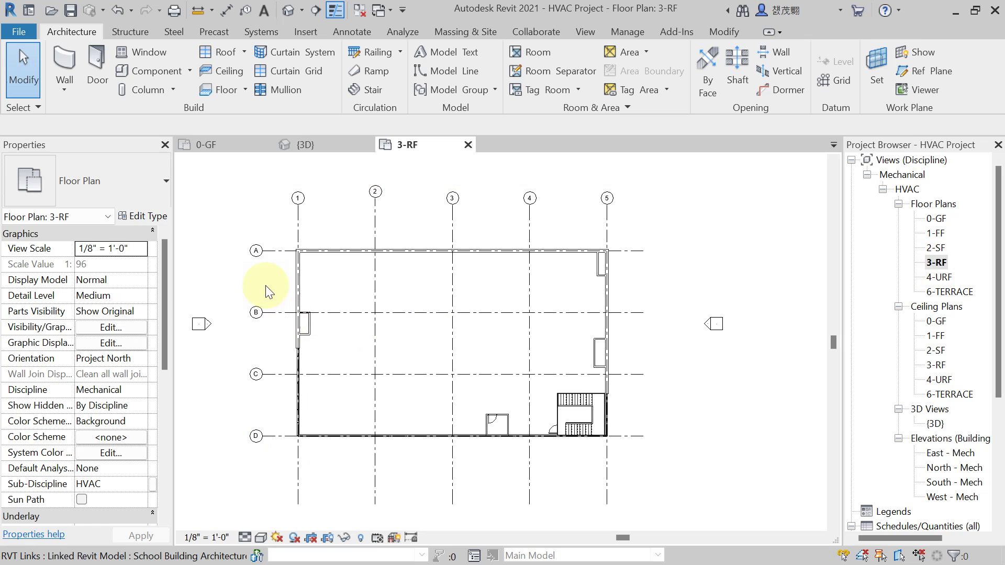
middle_drag(232, 258, 234, 257)
middle_drag(428, 304, 459, 281)
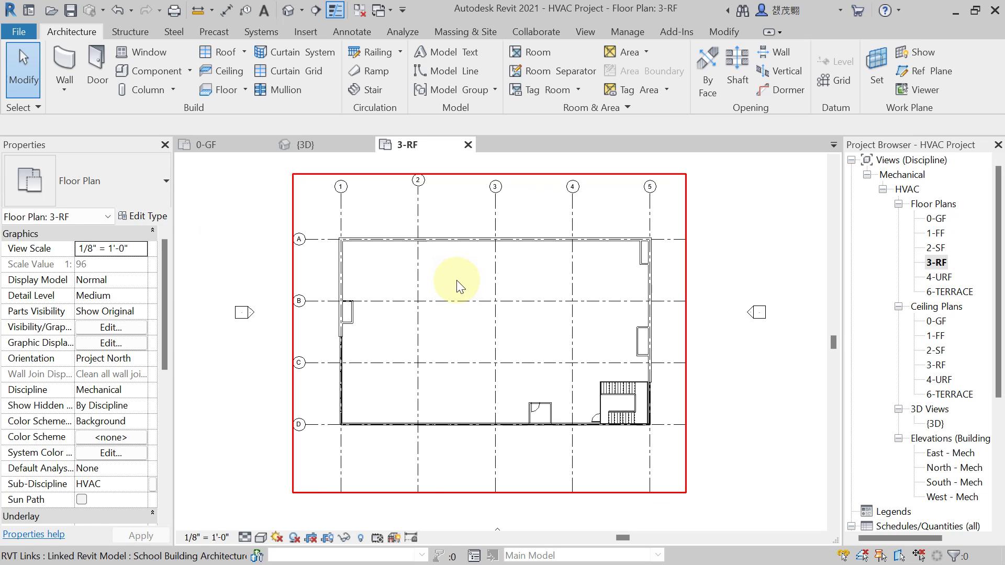
middle_drag(215, 208, 214, 222)
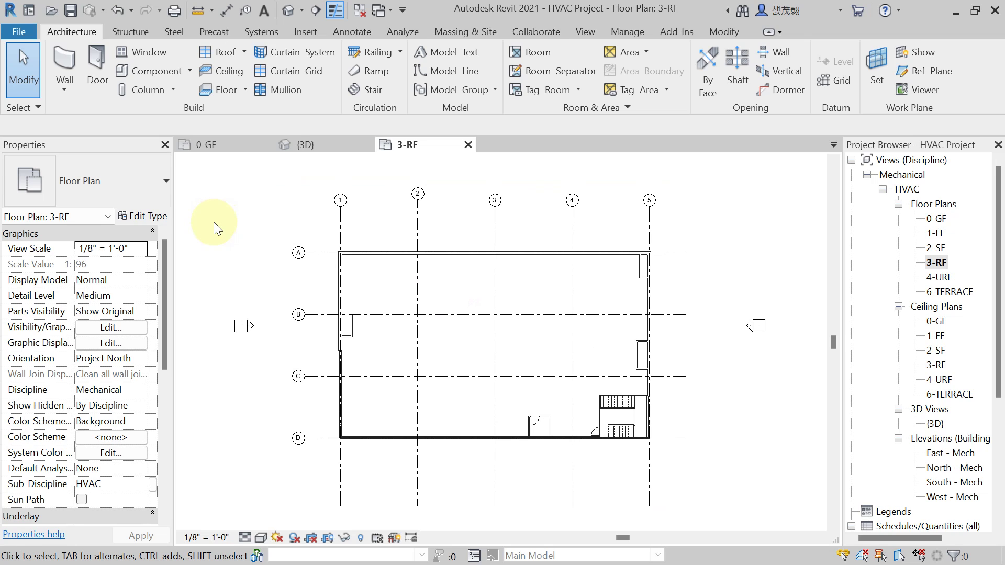
Place one Plinth mechanical equipment instance on level 3-RF between grids A and B, just past grid 2
click(259, 30)
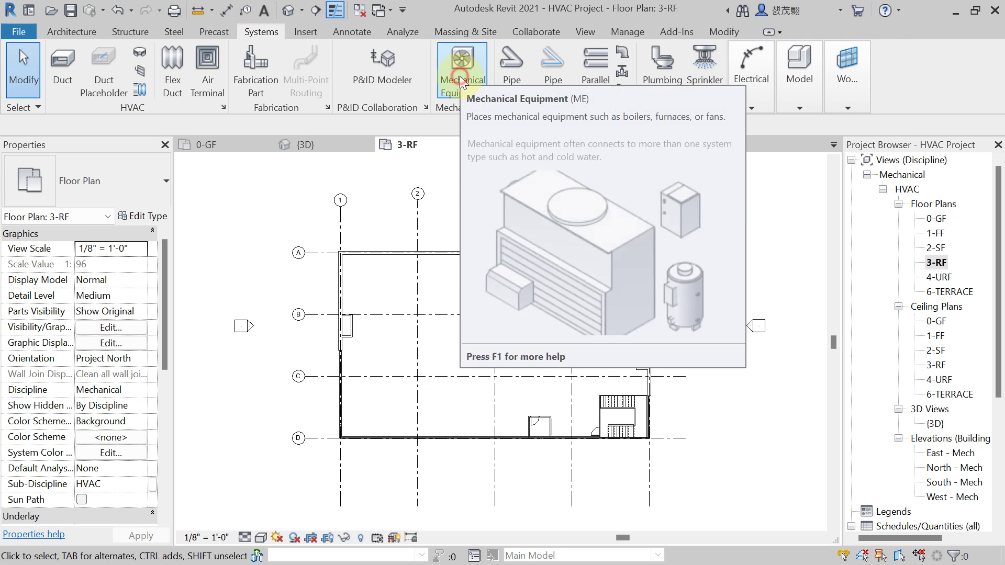
click(459, 77)
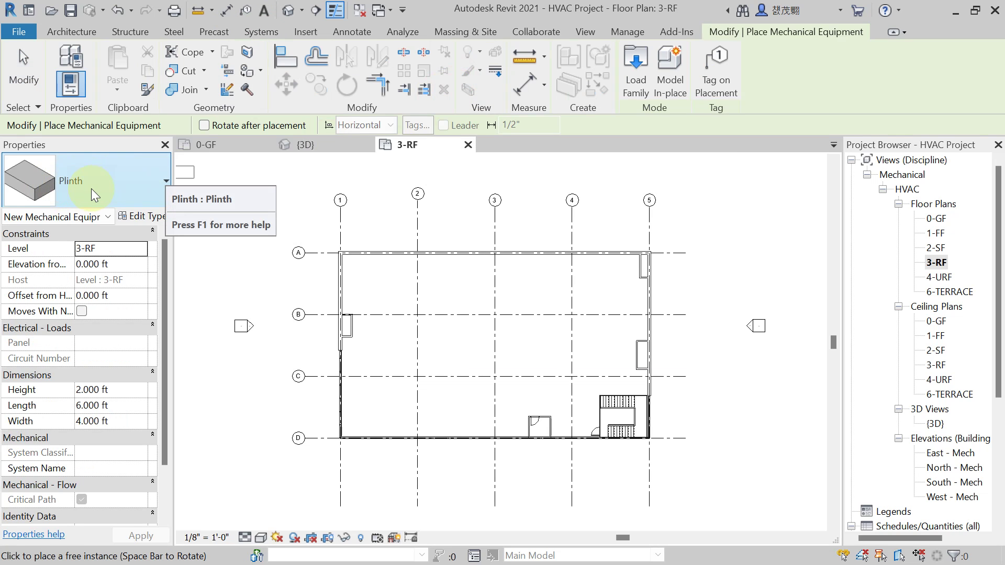
scroll(431, 288, up, 3)
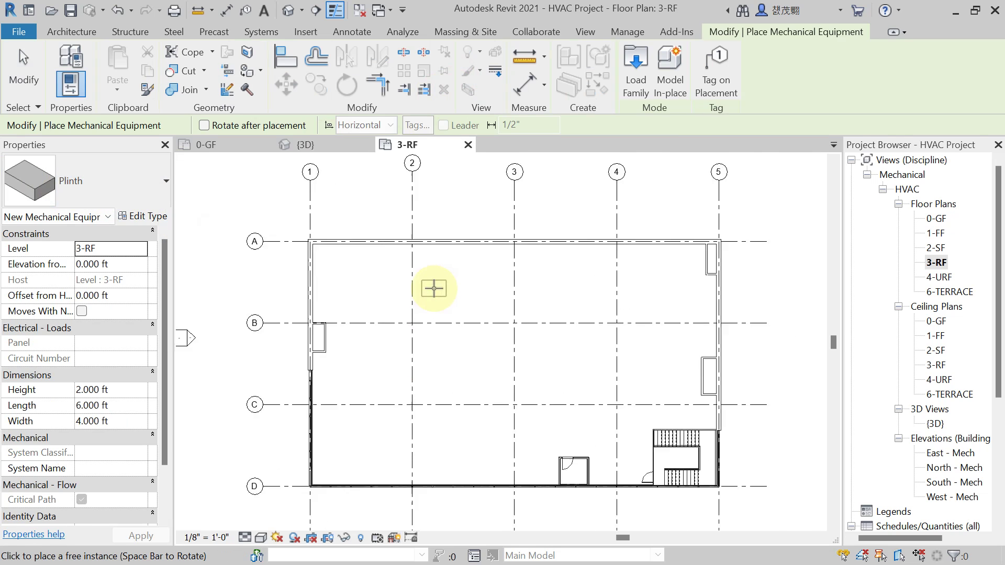
click(438, 278)
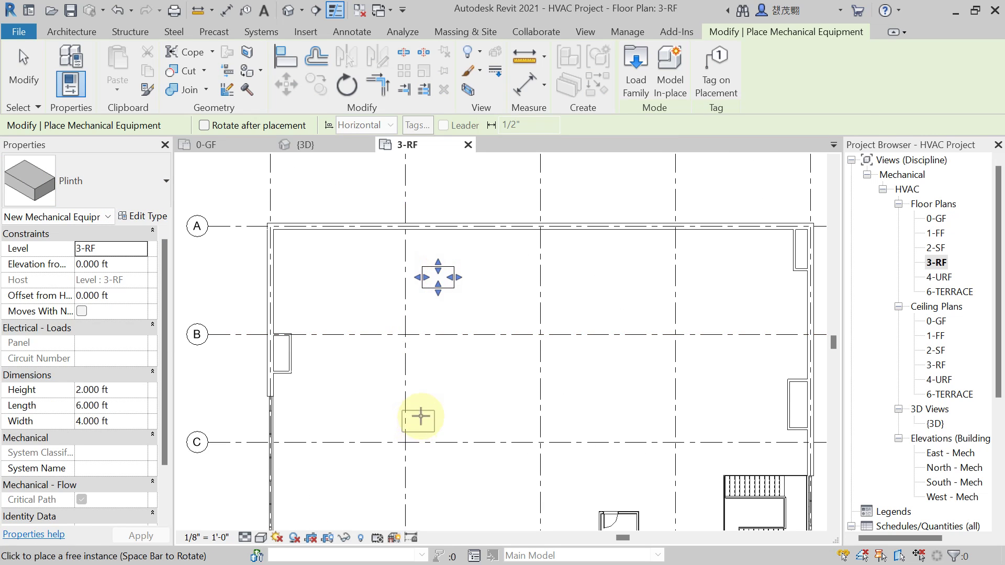
key(Escape)
key(Escape)
Stretch the placed plinth to about 15.4 ft long and 7.5 ft wide, extending its near end to grid 2
scroll(403, 303, up, 2)
click(453, 275)
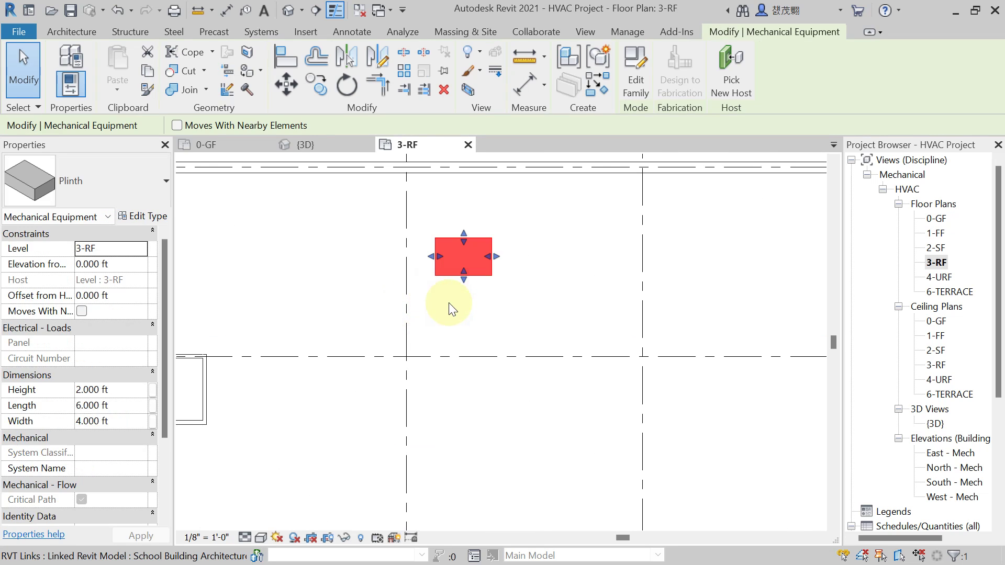
drag(494, 255, 552, 264)
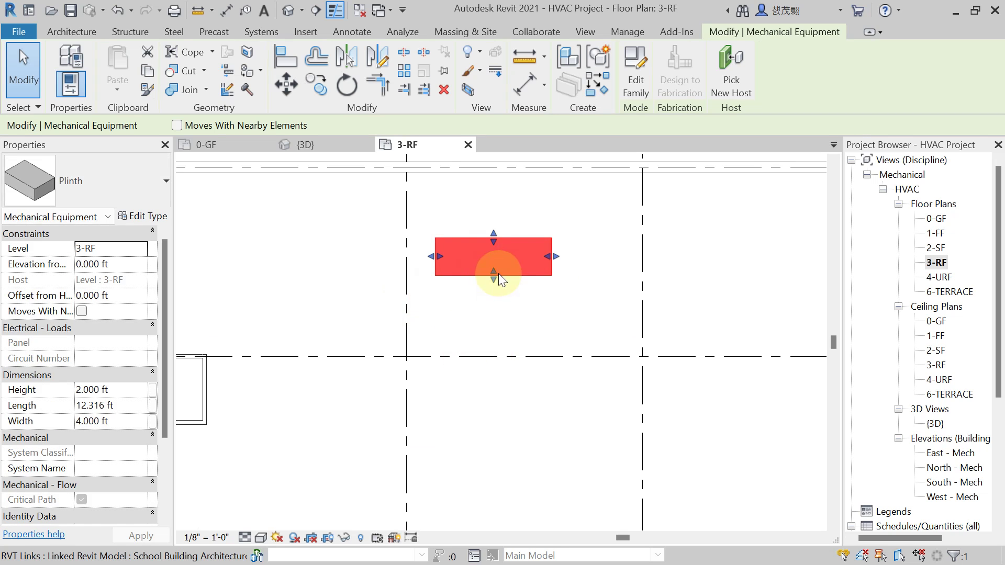
drag(494, 281, 495, 310)
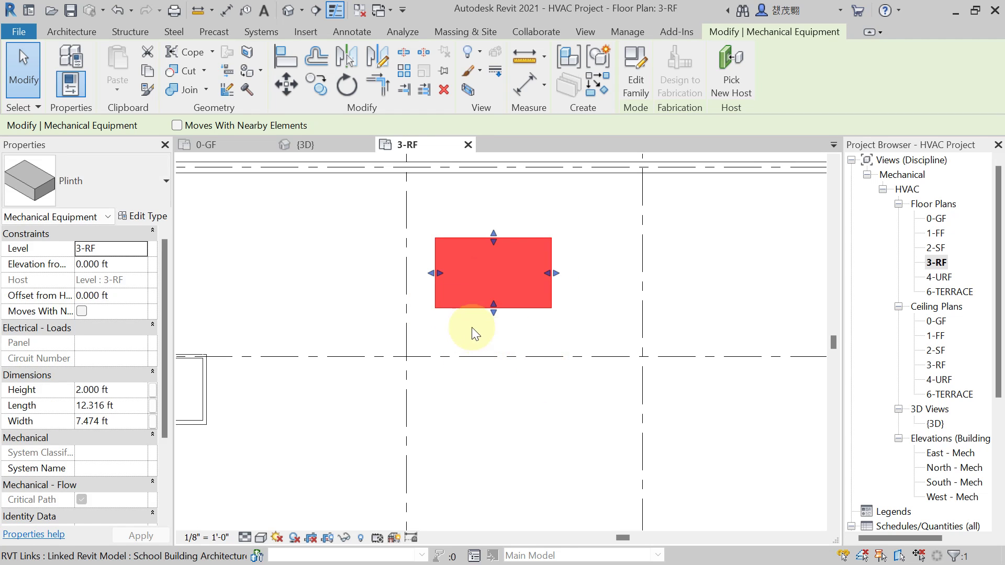
click(430, 281)
click(441, 285)
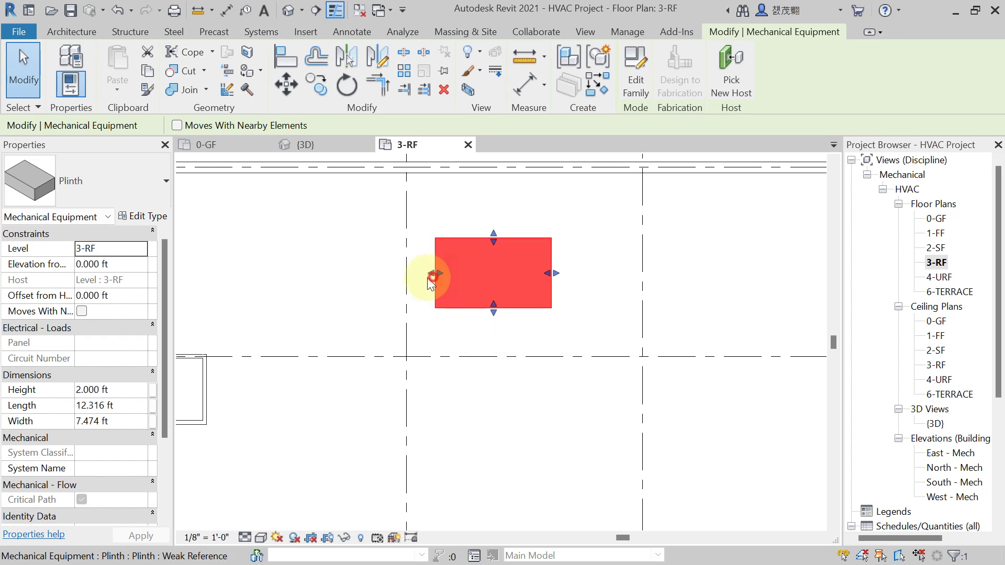
key(Escape)
Show the project's 3D view in the Shaded visual style and examine the plinth on the roof from several sides
click(325, 147)
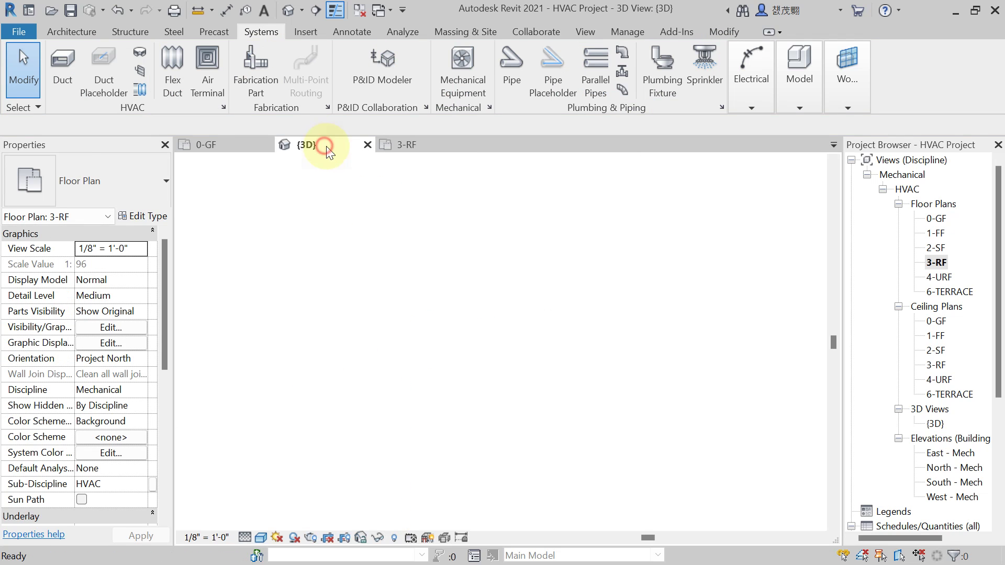
scroll(370, 348, up, 5)
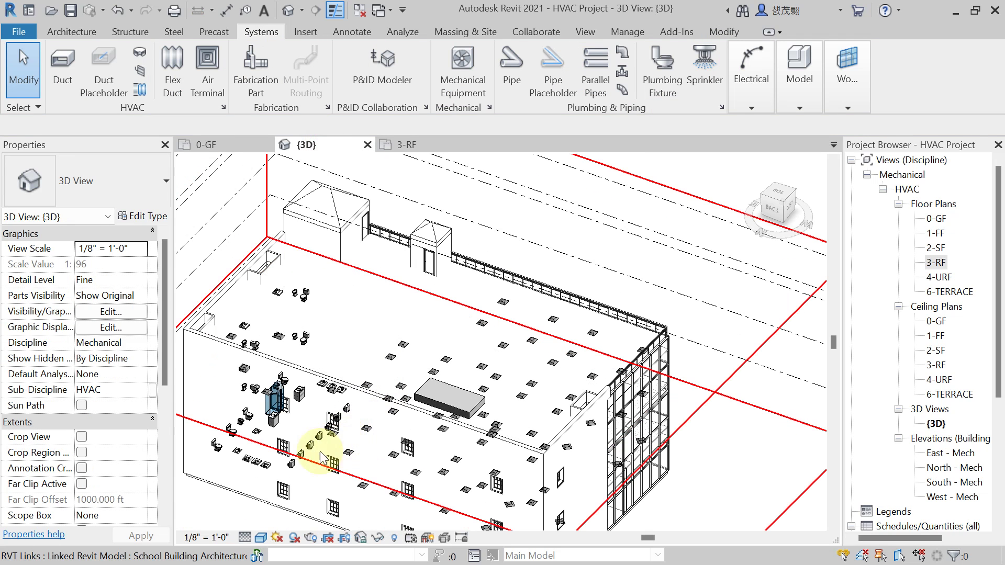
click(261, 537)
click(290, 491)
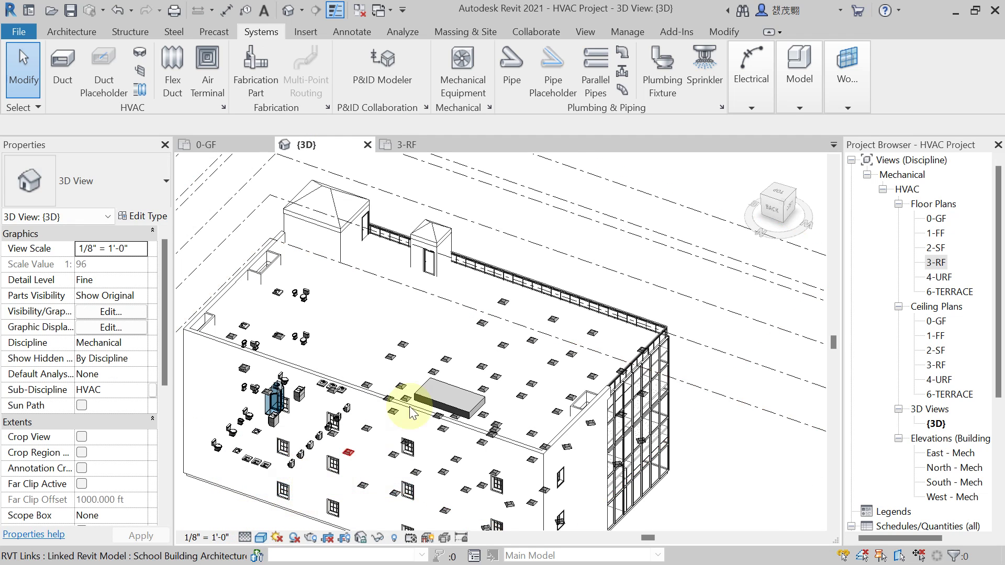
scroll(445, 377, up, 5)
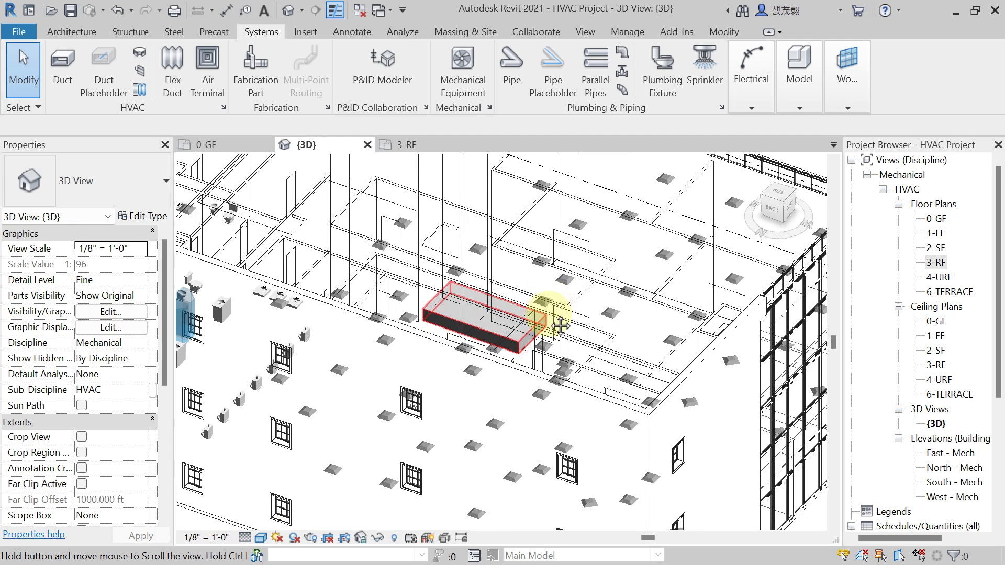
click(520, 322)
scroll(508, 322, down, 4)
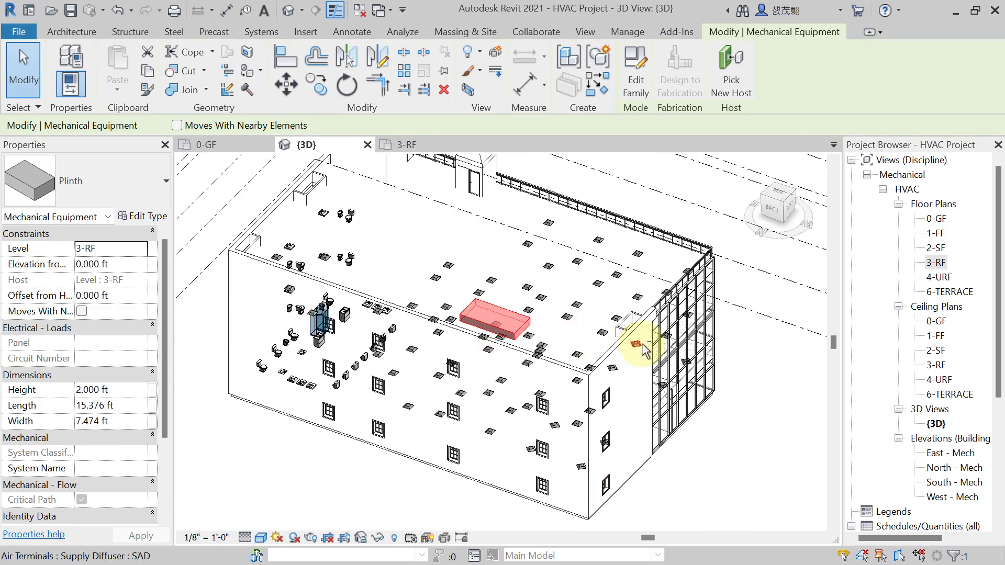
shift+middle_drag(645, 350, 433, 359)
key(Escape)
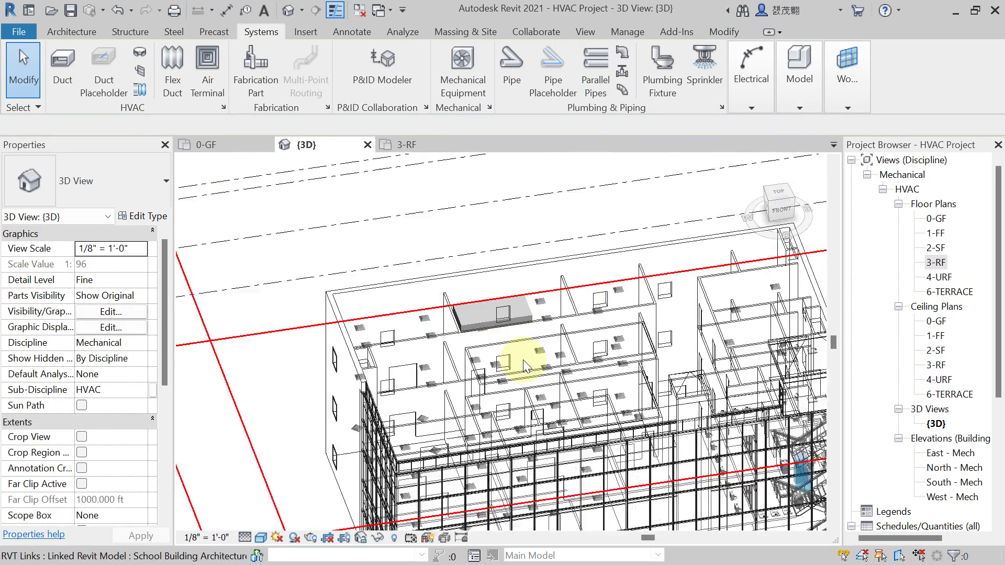
scroll(492, 308, down, 4)
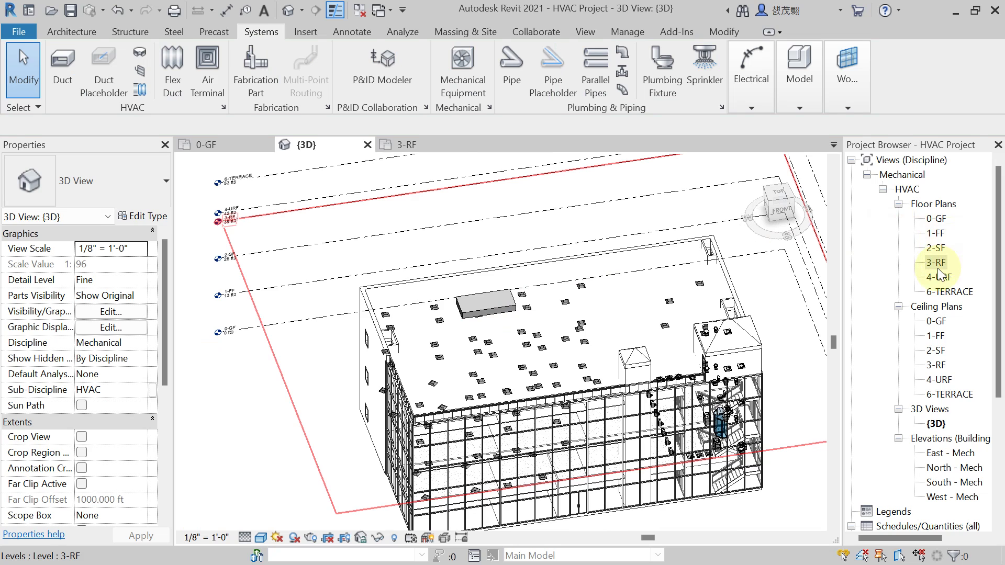
Return to the 3-RF floor plan and fit the roof layout with the plinth in view
double_click(937, 265)
scroll(461, 293, down, 3)
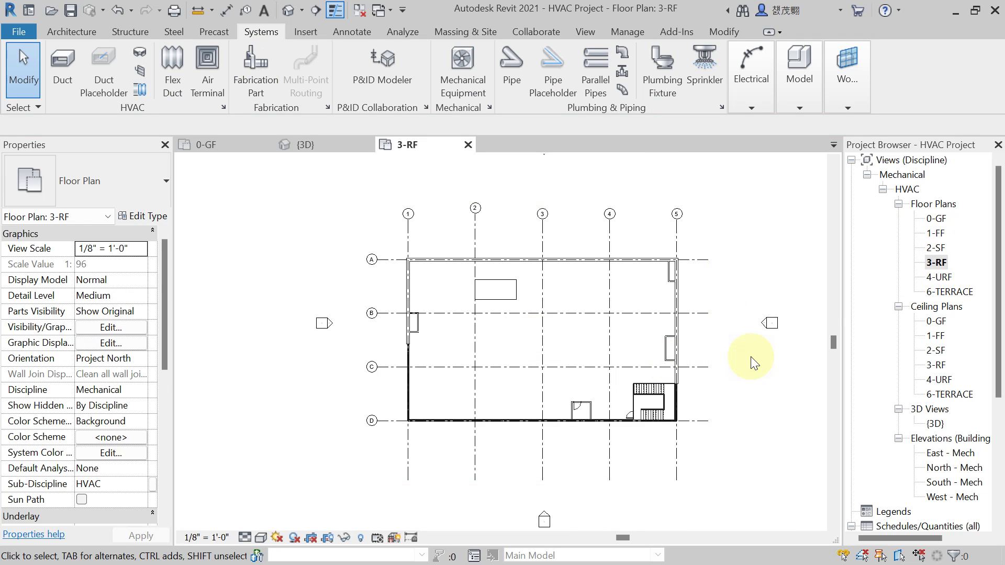
middle_drag(751, 356, 707, 341)
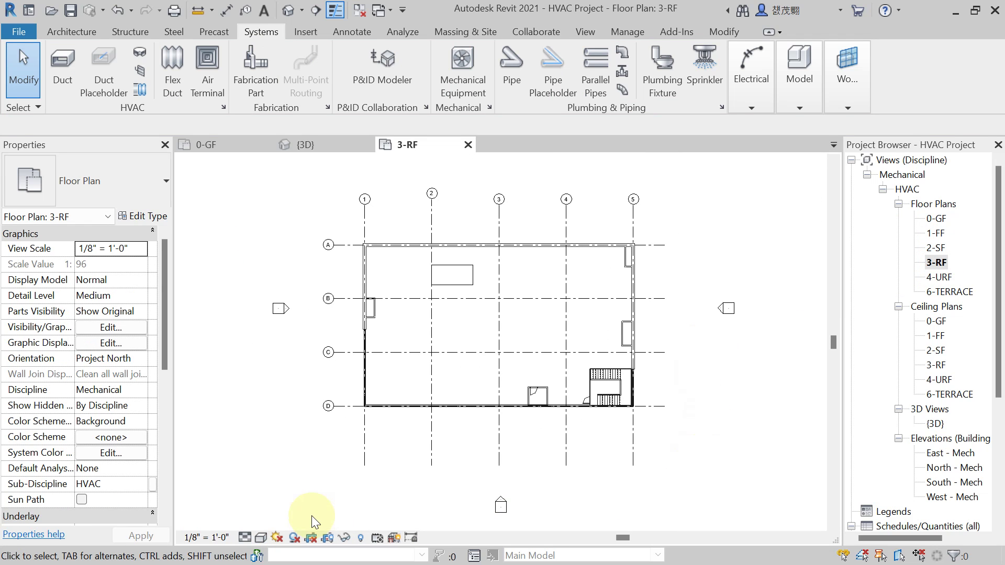